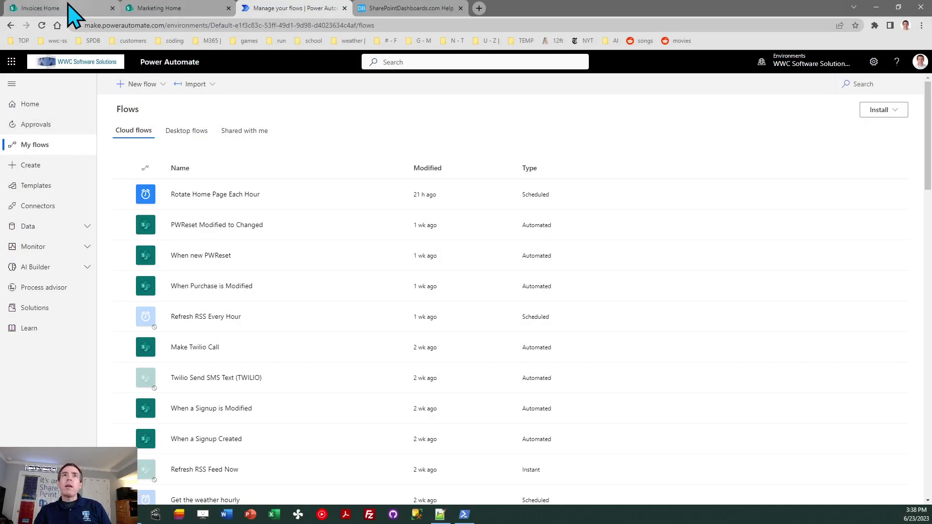
Glance at Marketing Home, then open the Invoices site's Customers list showing six customer records
{"action": "left_click", "coordinate": [19, 9]}
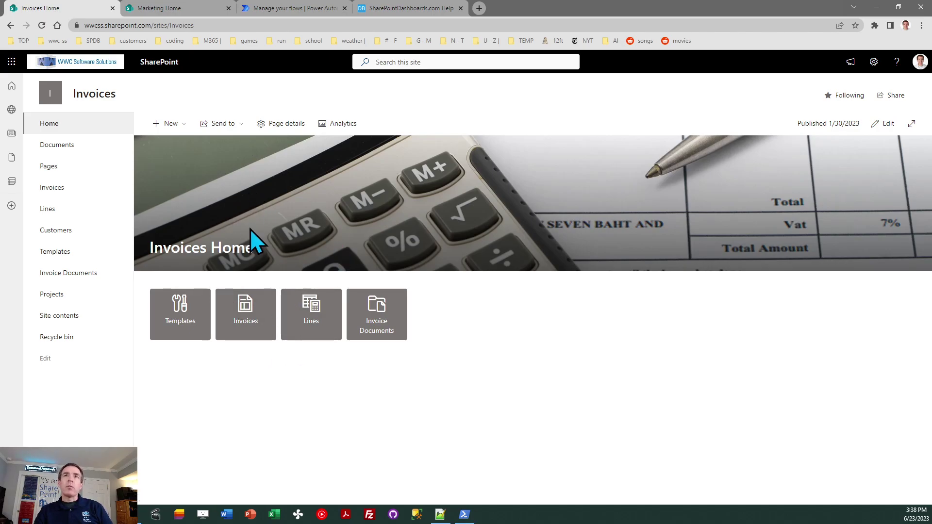
{"action": "left_click", "coordinate": [165, 8]}
{"action": "left_click", "coordinate": [80, 9]}
{"action": "left_click", "coordinate": [62, 231]}
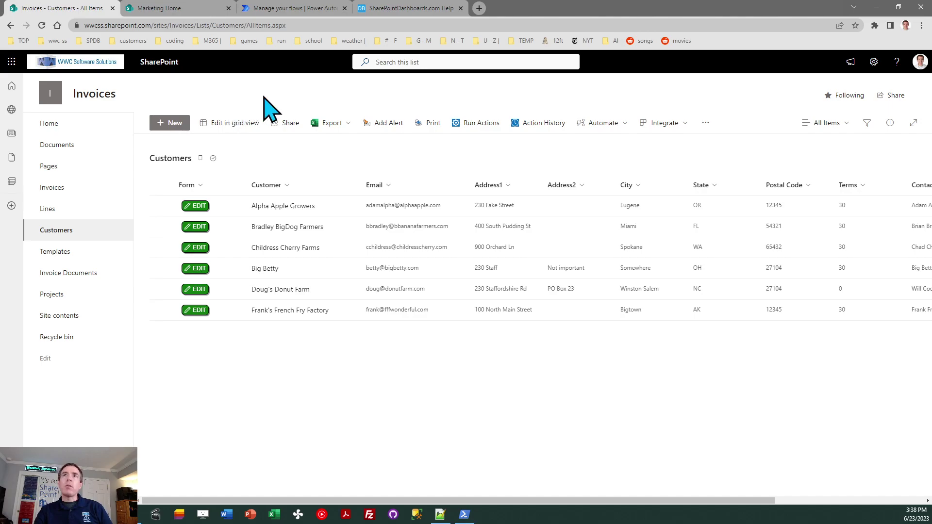
Bring up the Help Guide's Set-SPOSite instructions and place the Management Shell window beside them
{"action": "left_click", "coordinate": [404, 11]}
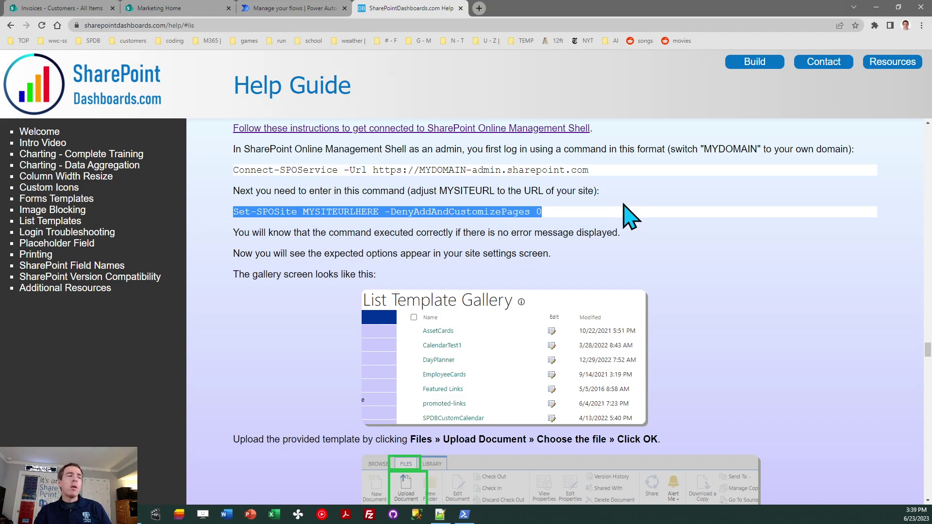
{"action": "key", "text": "alt+Tab"}
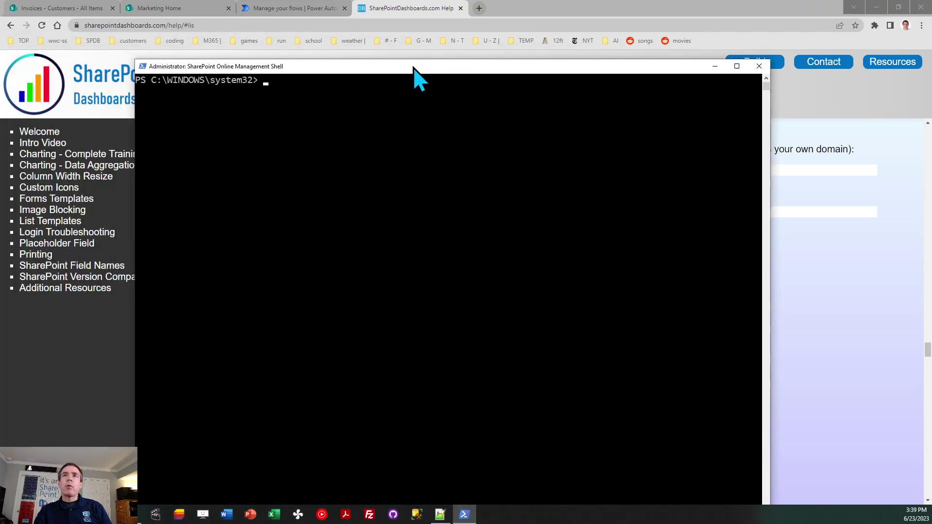
{"action": "left_click_drag", "start_coordinate": [413, 67], "coordinate": [495, 246]}
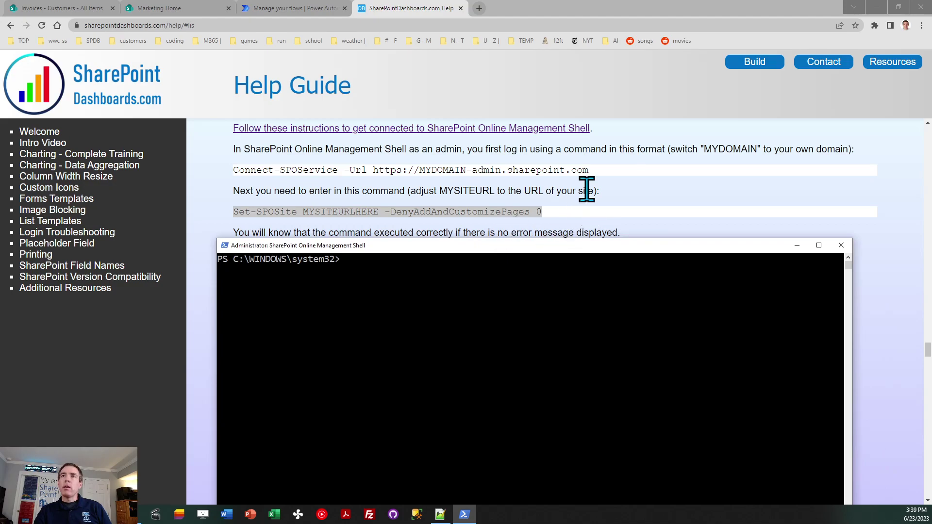
Copy the Set-SPOSite command from the help guide and paste it at the shell prompt
{"action": "left_click", "coordinate": [646, 194]}
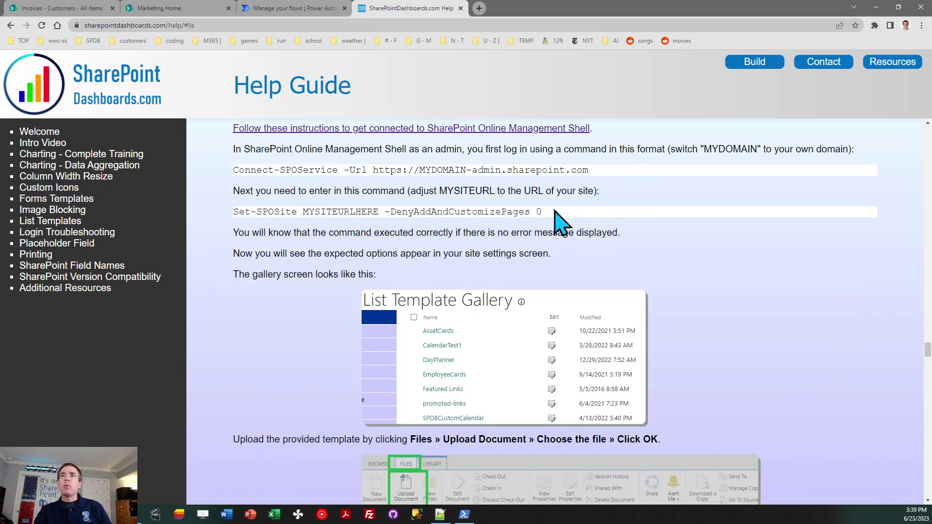
{"action": "left_click_drag", "start_coordinate": [548, 214], "coordinate": [230, 216]}
{"action": "key", "text": "ctrl+c"}
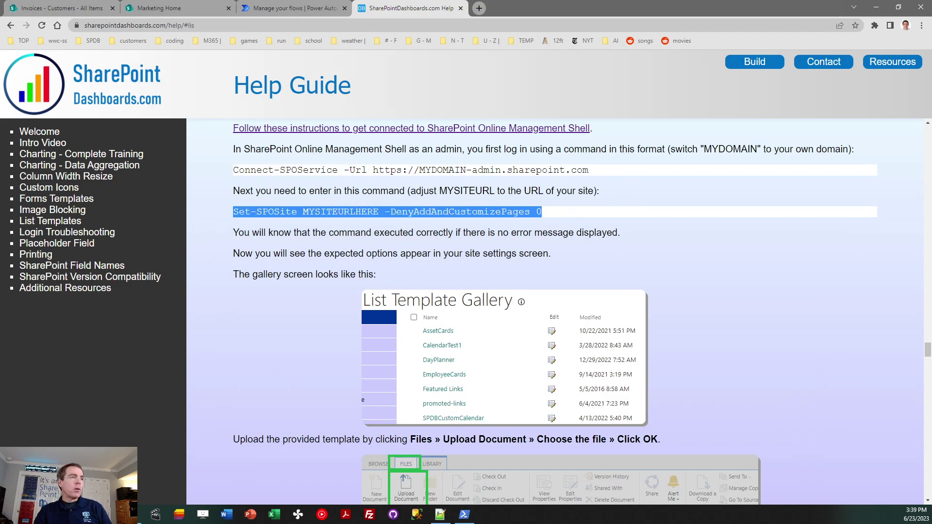
{"action": "key", "text": "alt+Tab"}
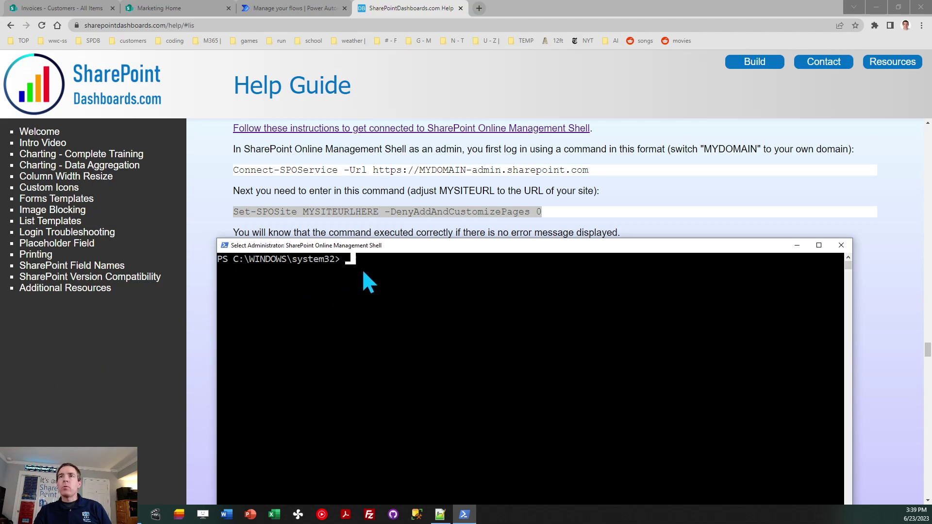
{"action": "key", "text": "ctrl+v"}
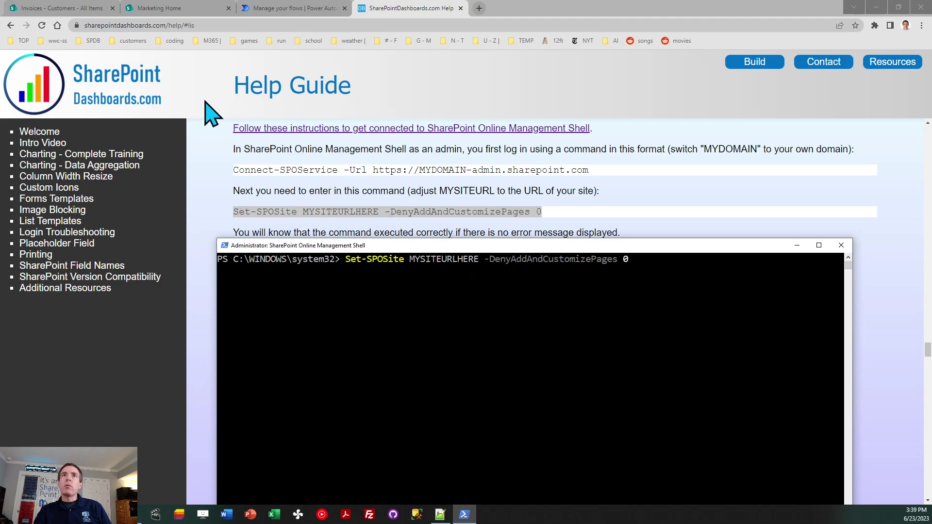
Replace the site placeholder with the Invoices site URL for -DenyAddAndCustomizePages 0
{"action": "left_click", "coordinate": [62, 9]}
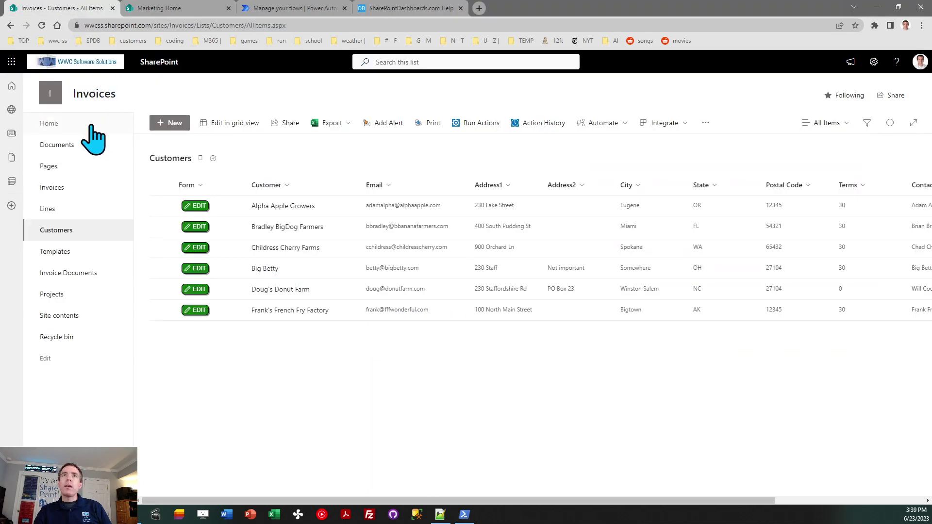
{"action": "left_click", "coordinate": [57, 124]}
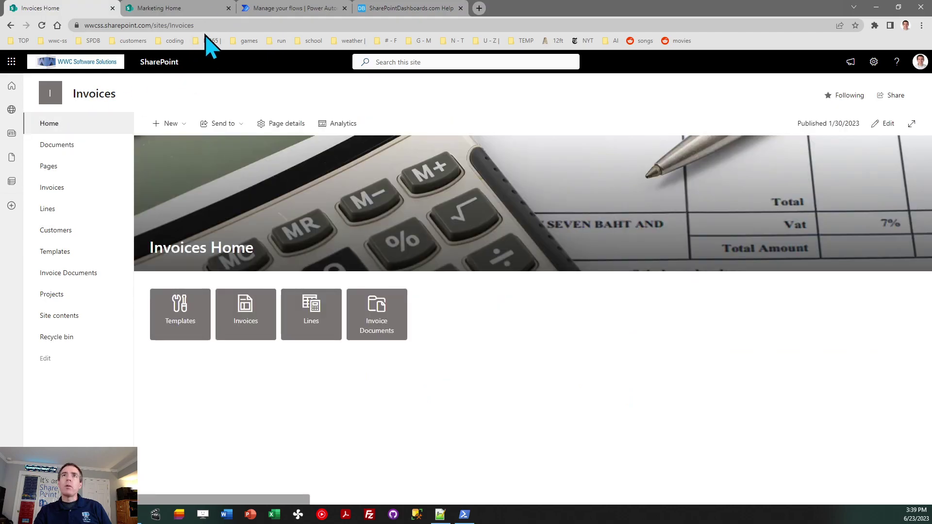
{"action": "left_click", "coordinate": [199, 25]}
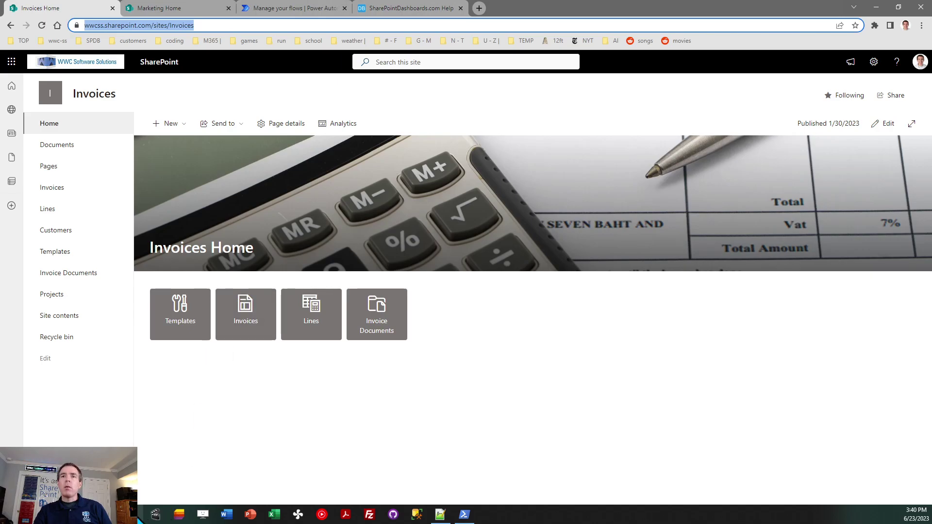
{"action": "left_click", "coordinate": [464, 514]}
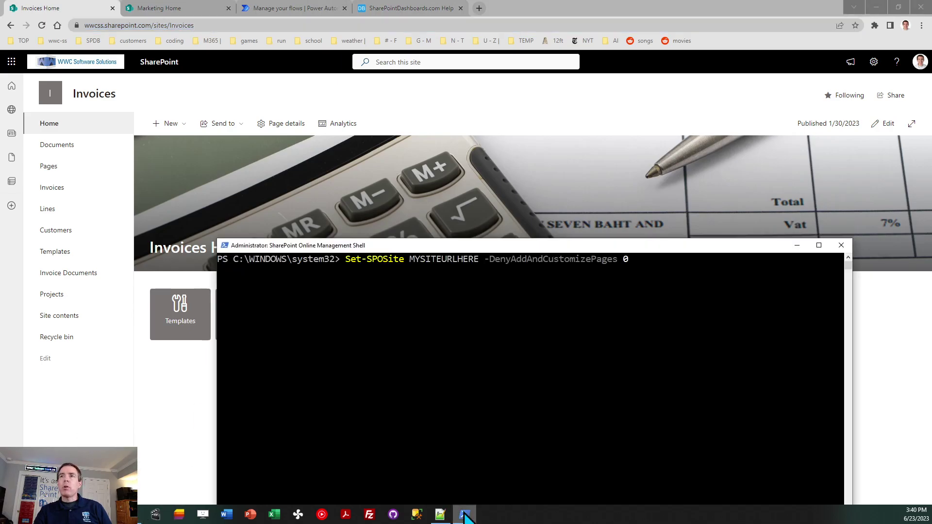
{"action": "left_click", "coordinate": [481, 263]}
{"action": "key", "text": "Escape"}
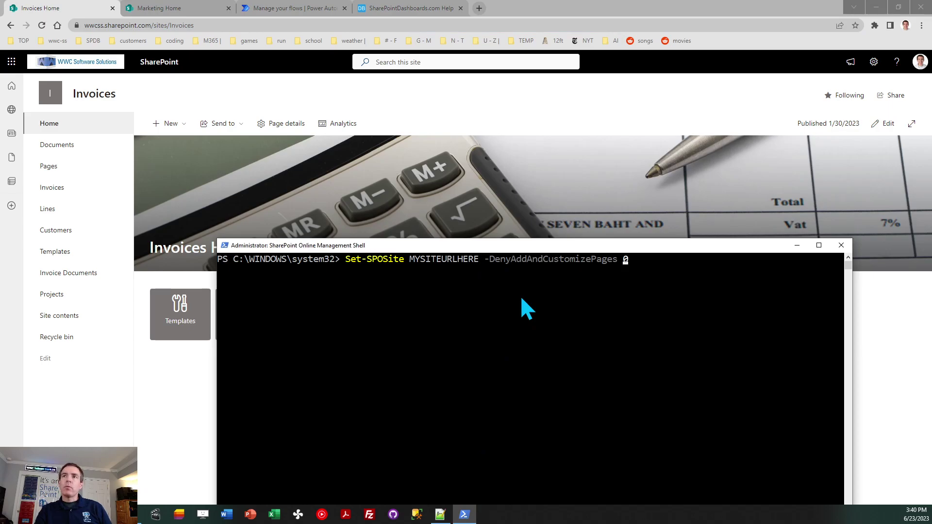
{"action": "key", "text": "Left"}
{"action": "key", "text": "Left"}
{"action": "key", "text": "Left"}
{"action": "key", "text": "Left"}
{"action": "key", "text": "Left"}
{"action": "key", "text": "Left"}
{"action": "key", "text": "Left"}
{"action": "key", "text": "Left"}
{"action": "key", "text": "Left"}
{"action": "key", "text": "Left"}
{"action": "key", "text": "Left"}
{"action": "key", "text": "Left"}
{"action": "key", "text": "Left"}
{"action": "key", "text": "Left"}
{"action": "key", "text": "Left"}
{"action": "key", "text": "Left"}
{"action": "key", "text": "Left"}
{"action": "key", "text": "Left"}
{"action": "key", "text": "Left"}
{"action": "key", "text": "Left"}
{"action": "key", "text": "BackSpace"}
{"action": "key", "text": "BackSpace"}
{"action": "key", "text": "BackSpace"}
{"action": "key", "text": "BackSpace"}
{"action": "key", "text": "BackSpace"}
{"action": "key", "text": "BackSpace"}
{"action": "key", "text": "BackSpace"}
{"action": "key", "text": "BackSpace"}
{"action": "key", "text": "BackSpace"}
{"action": "key", "text": "BackSpace"}
{"action": "key", "text": "BackSpace"}
{"action": "key", "text": "BackSpace"}
{"action": "key", "text": "BackSpace"}
{"action": "key", "text": "BackSpace"}
{"action": "key", "text": "ctrl+v"}
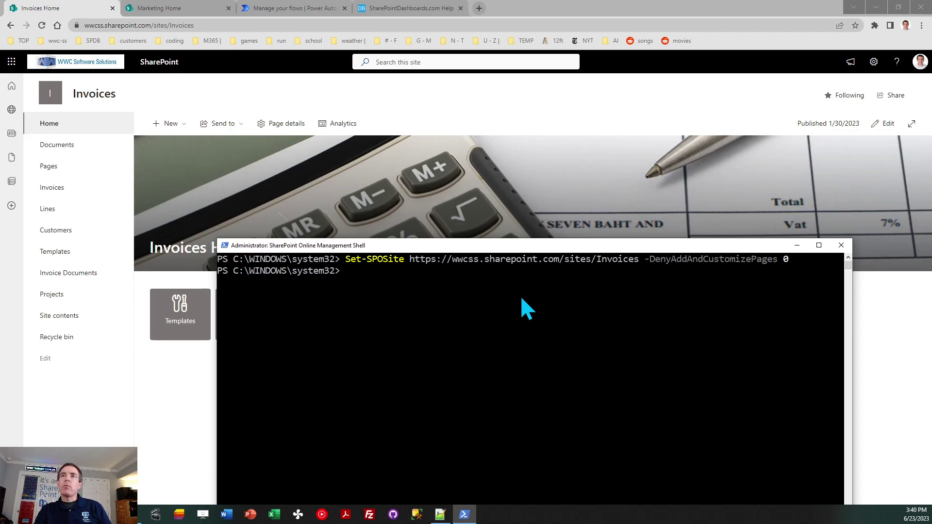
Rerun the Set-SPOSite command with the site changed to /sites/marketing
{"action": "key", "text": "Up"}
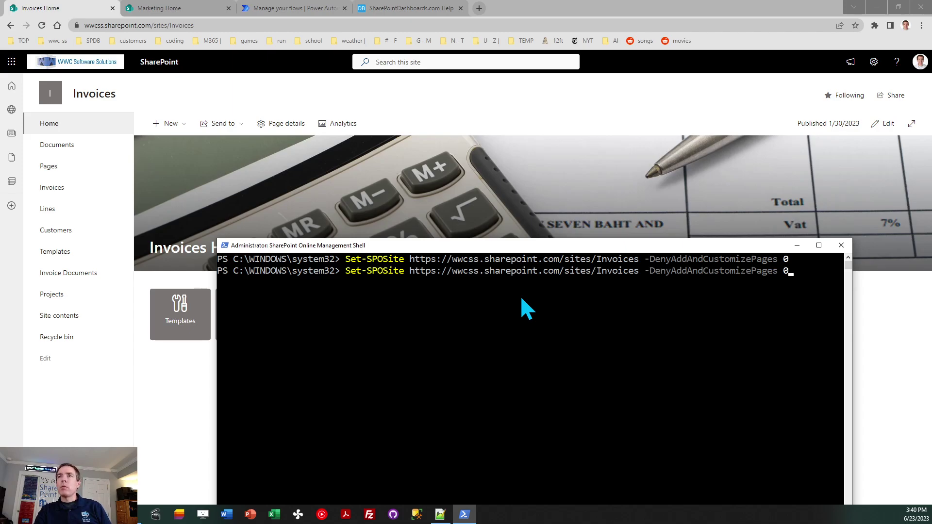
{"action": "key", "text": "Left"}
{"action": "key", "text": "Left"}
{"action": "key", "text": "Left"}
{"action": "key", "text": "Left"}
{"action": "key", "text": "Left"}
{"action": "key", "text": "Left"}
{"action": "key", "text": "Left"}
{"action": "key", "text": "Left"}
{"action": "key", "text": "Left"}
{"action": "key", "text": "Left"}
{"action": "key", "text": "Left"}
{"action": "key", "text": "Left"}
{"action": "key", "text": "Left"}
{"action": "key", "text": "Left"}
{"action": "key", "text": "Left"}
{"action": "key", "text": "Left"}
{"action": "key", "text": "Left"}
{"action": "key", "text": "Left"}
{"action": "key", "text": "Left"}
{"action": "key", "text": "Left"}
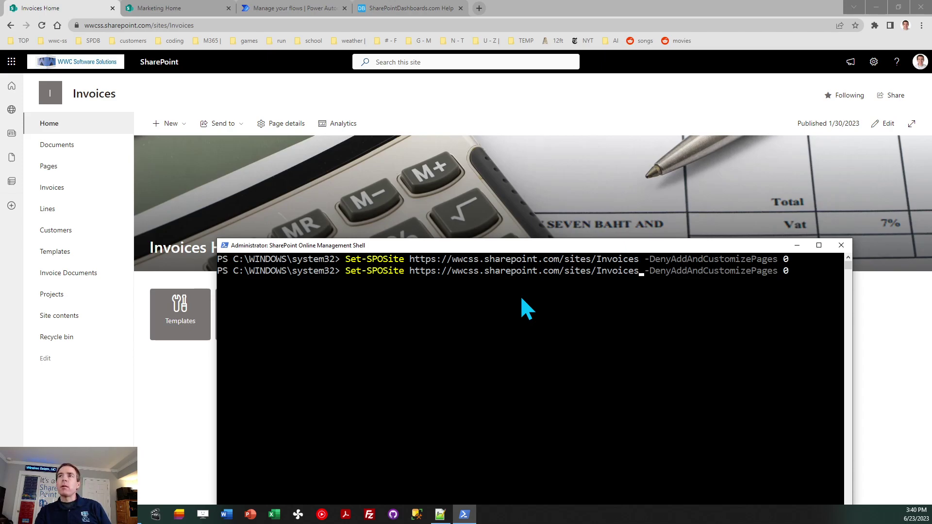
{"action": "key", "text": "BackSpace"}
{"action": "key", "text": "BackSpace"}
{"action": "key", "text": "BackSpace"}
{"action": "key", "text": "BackSpace"}
{"action": "key", "text": "BackSpace"}
{"action": "key", "text": "BackSpace"}
{"action": "key", "text": "BackSpace"}
{"action": "key", "text": "BackSpace"}
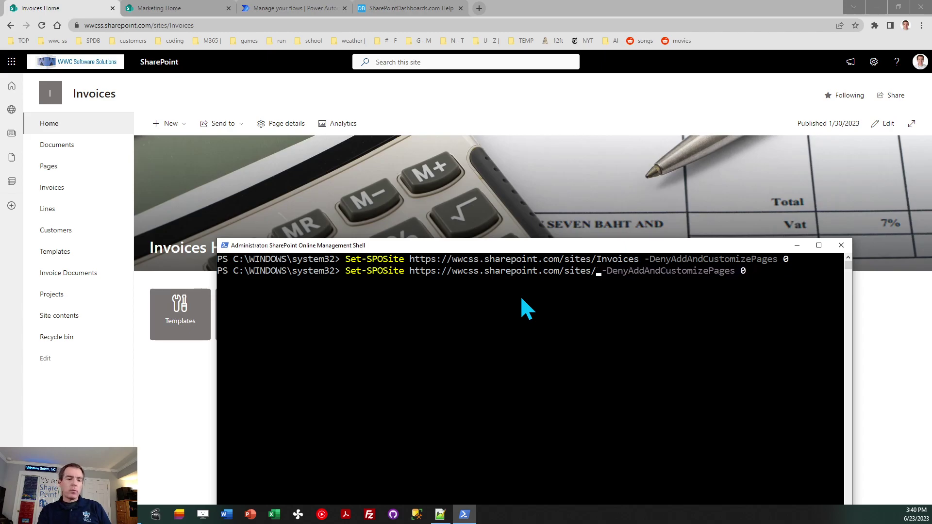
{"action": "type", "text": "marketing"}
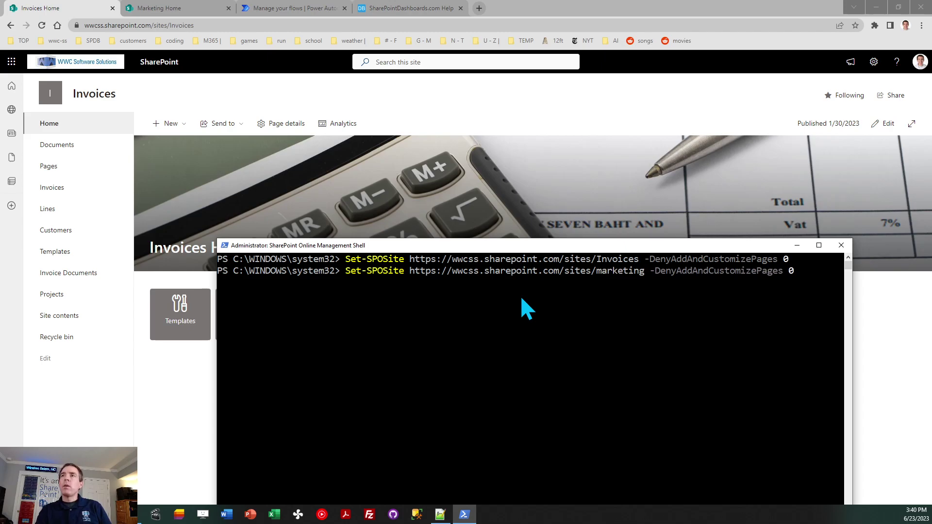
{"action": "key", "text": "Return"}
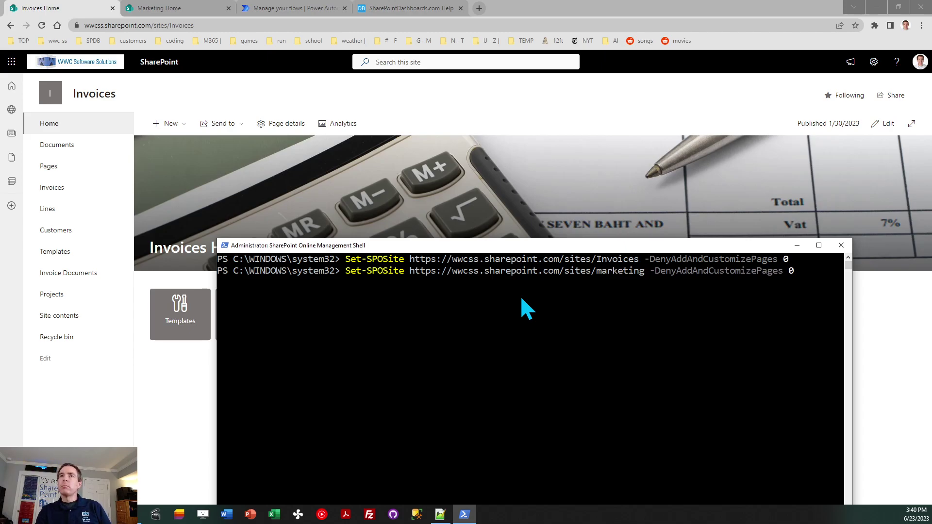
{"action": "key", "text": "Return"}
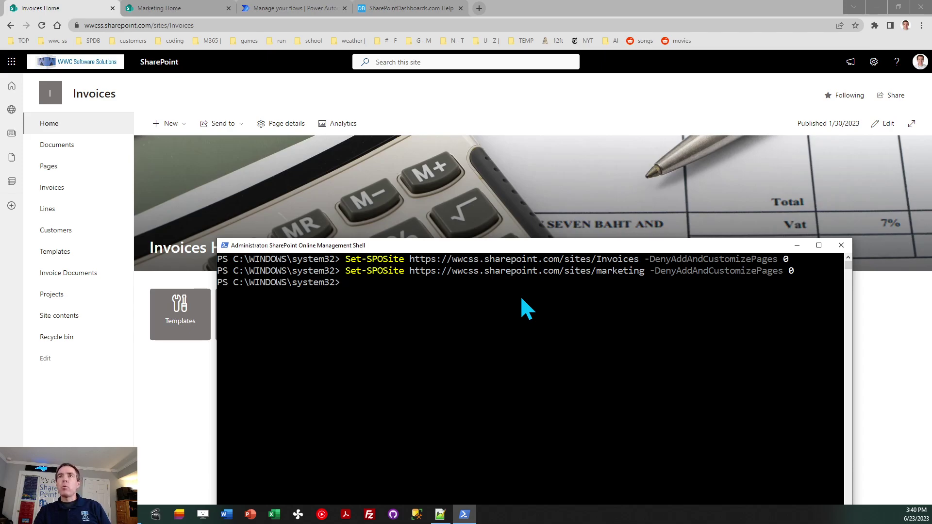
Minimize the shell and open List settings for the Invoices site's Customers list
{"action": "left_click", "coordinate": [797, 245]}
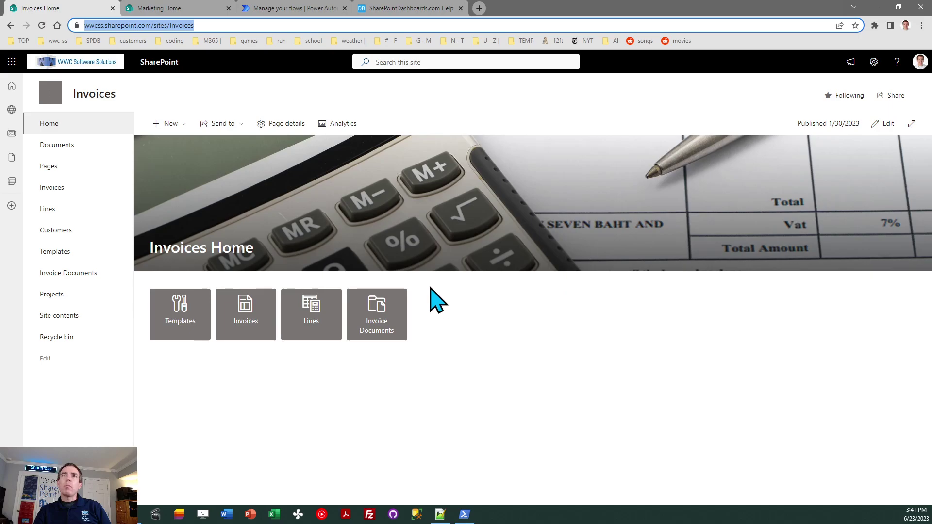
{"action": "left_click", "coordinate": [62, 233]}
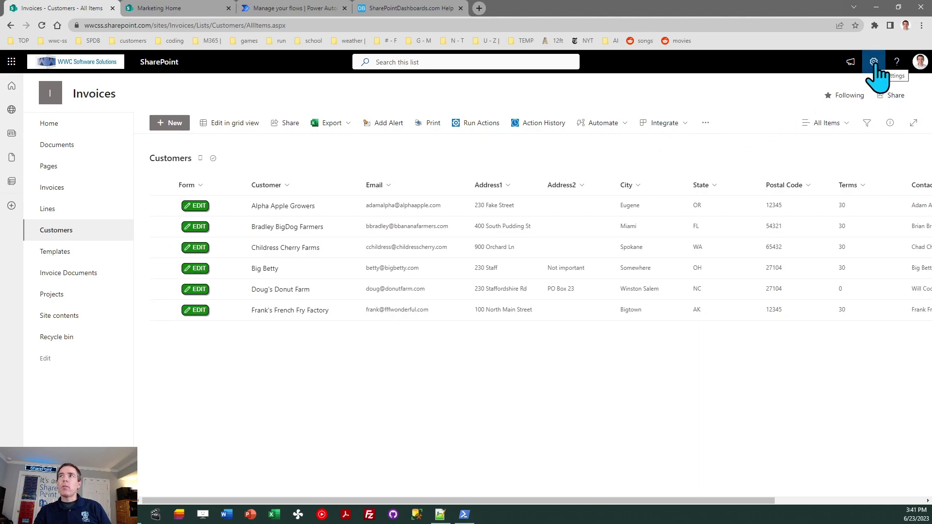
{"action": "left_click", "coordinate": [873, 62]}
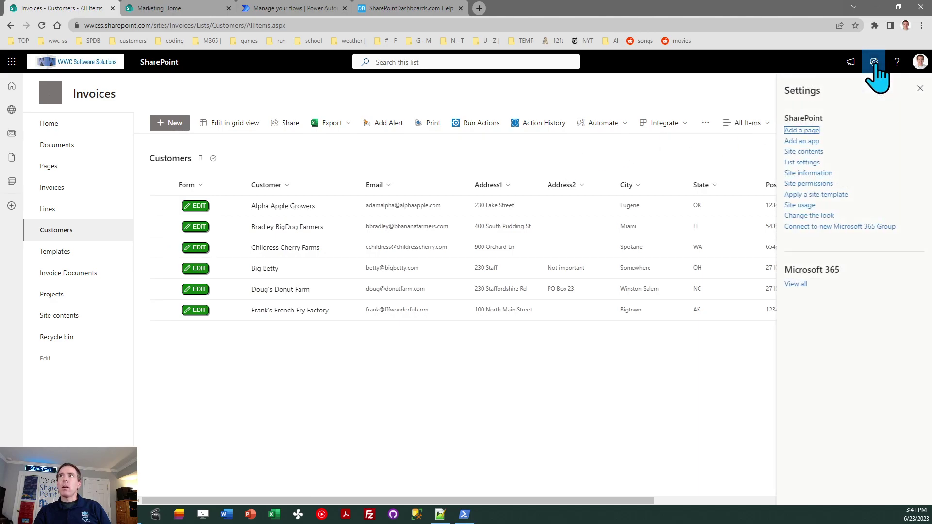
{"action": "left_click", "coordinate": [803, 163]}
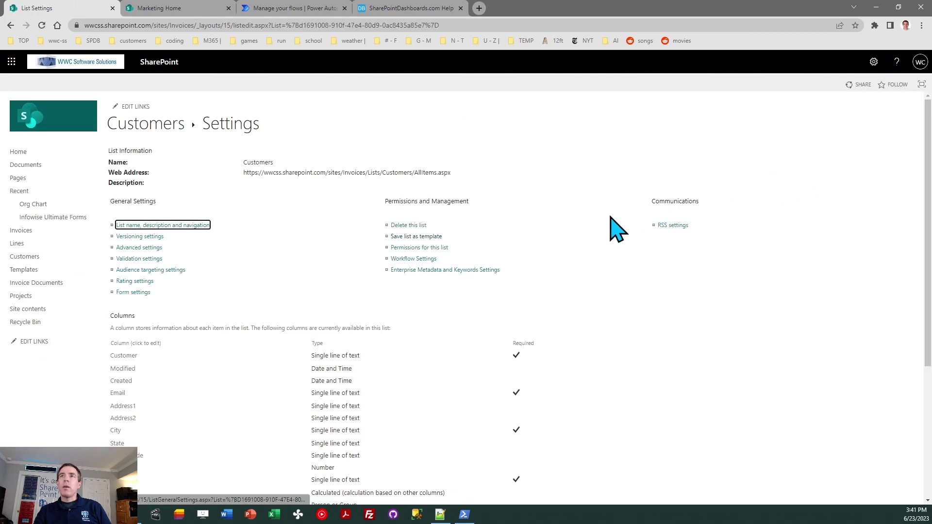
Start Save list as template and enter CustomersJune23 as file name, template name and description
{"action": "left_click", "coordinate": [427, 238]}
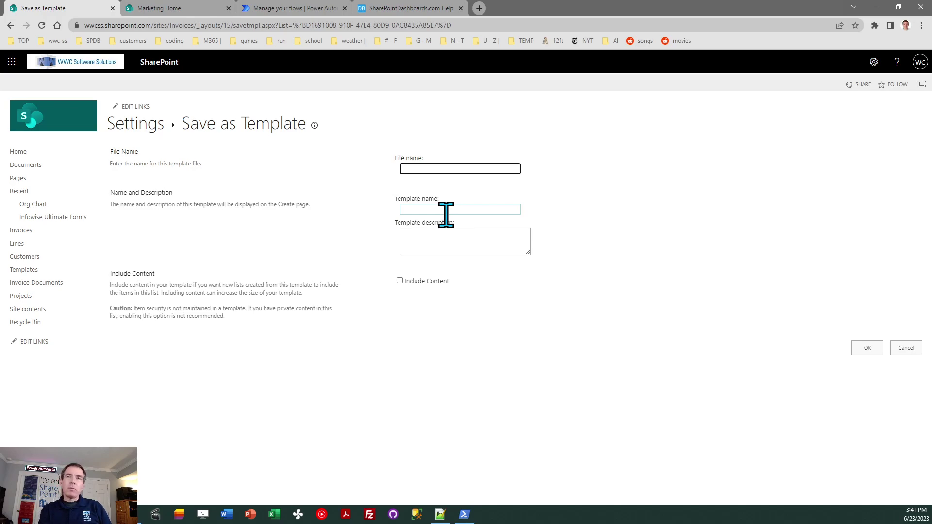
{"action": "type", "text": "CustomersJune"}
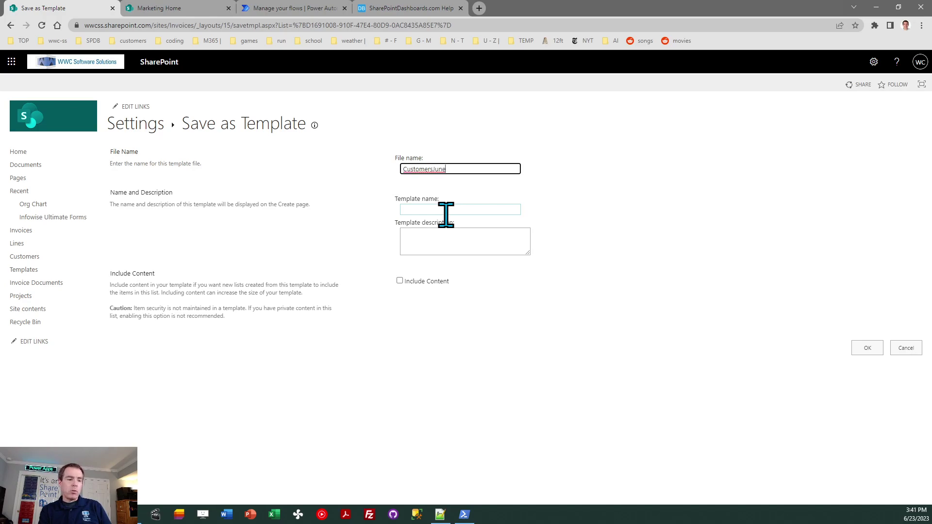
{"action": "type", "text": "23"}
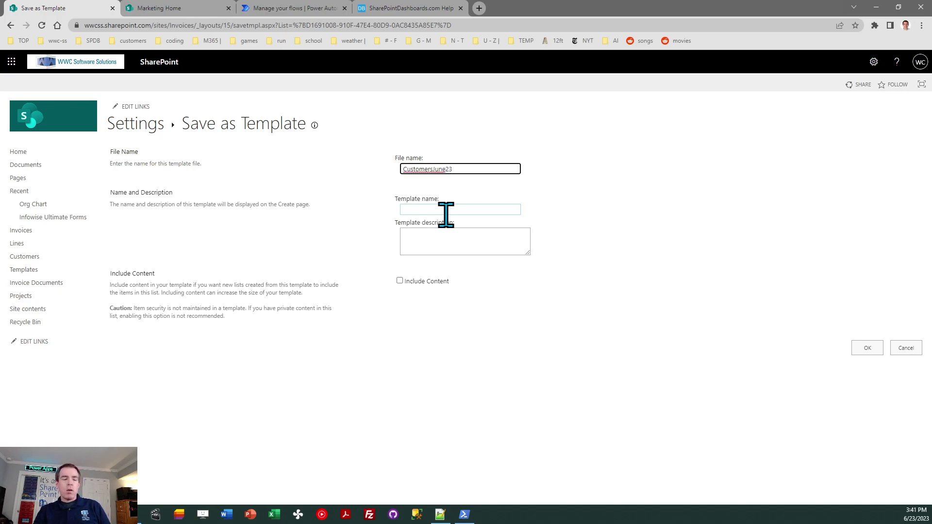
{"action": "key", "text": "ctrl+a"}
{"action": "key", "text": "ctrl+c"}
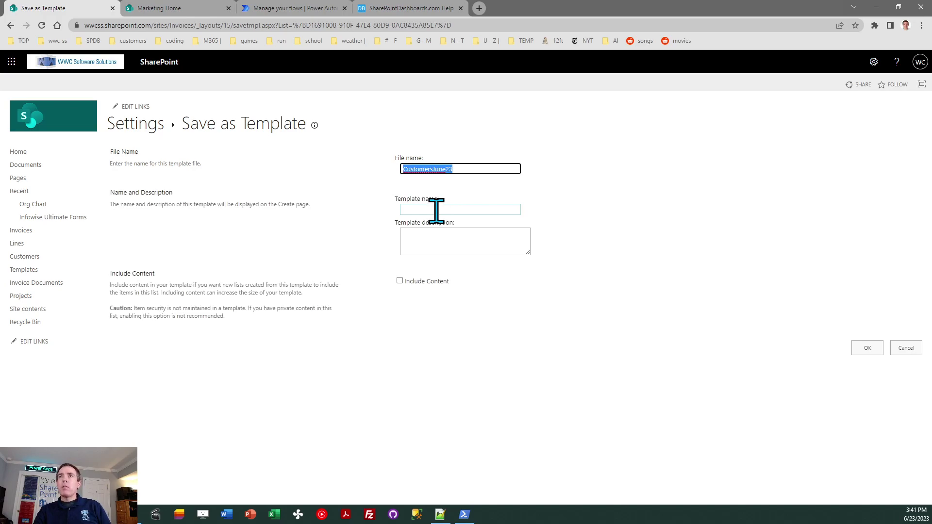
{"action": "left_click", "coordinate": [445, 212]}
{"action": "key", "text": "ctrl+v"}
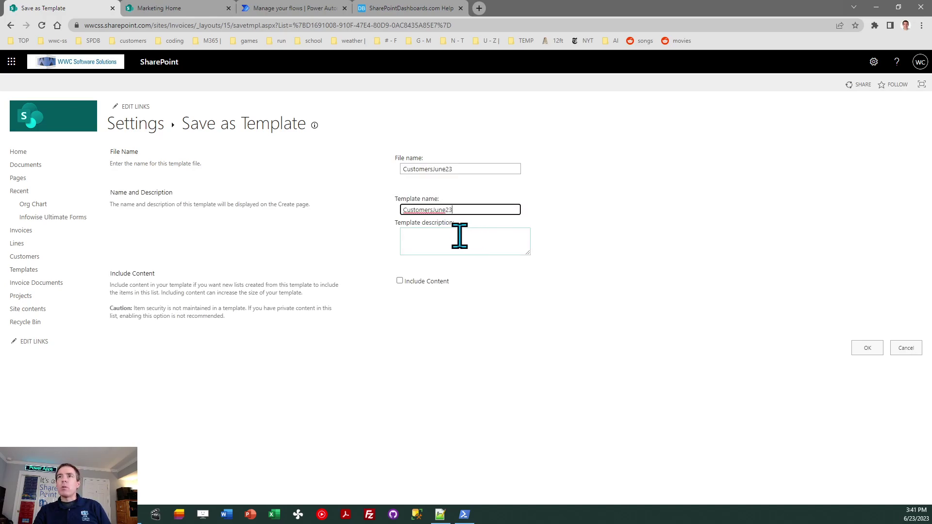
{"action": "left_click", "coordinate": [479, 238]}
{"action": "key", "text": "ctrl+v"}
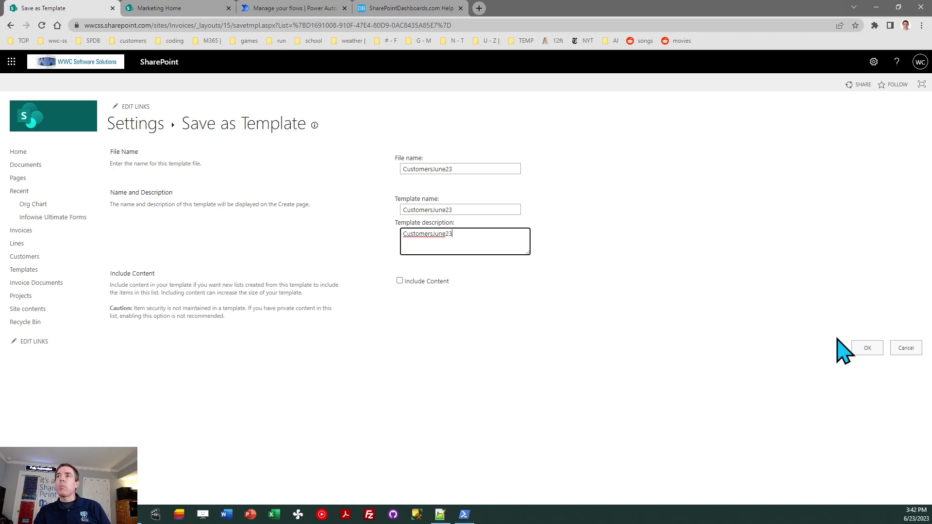
Save the CustomersJune23 template, then open the Invoices site's full Site Settings page
{"action": "left_click", "coordinate": [862, 345]}
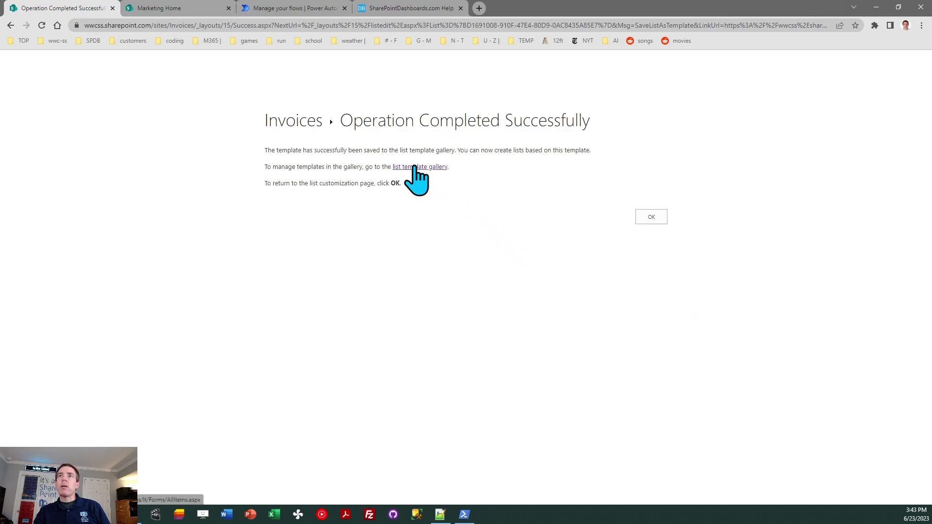
{"action": "left_click", "coordinate": [652, 217]}
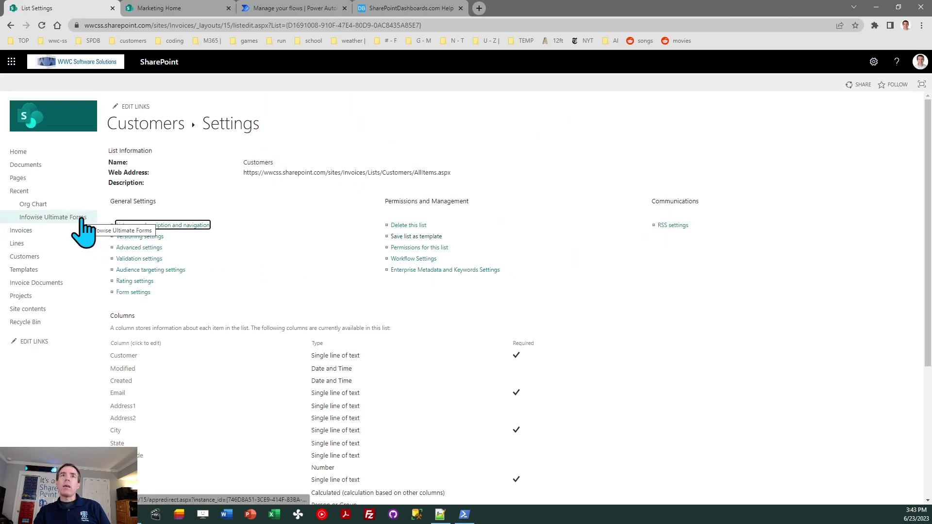
{"action": "left_click", "coordinate": [20, 152]}
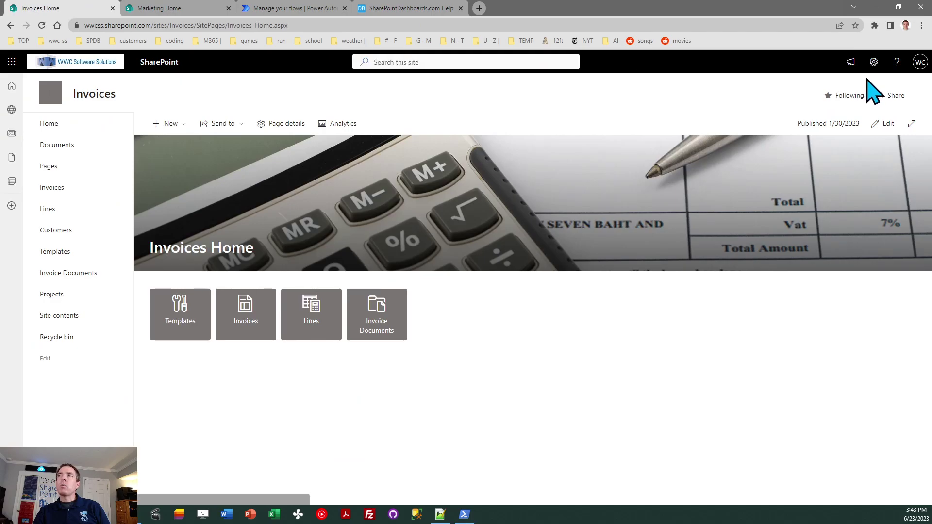
{"action": "left_click", "coordinate": [873, 66]}
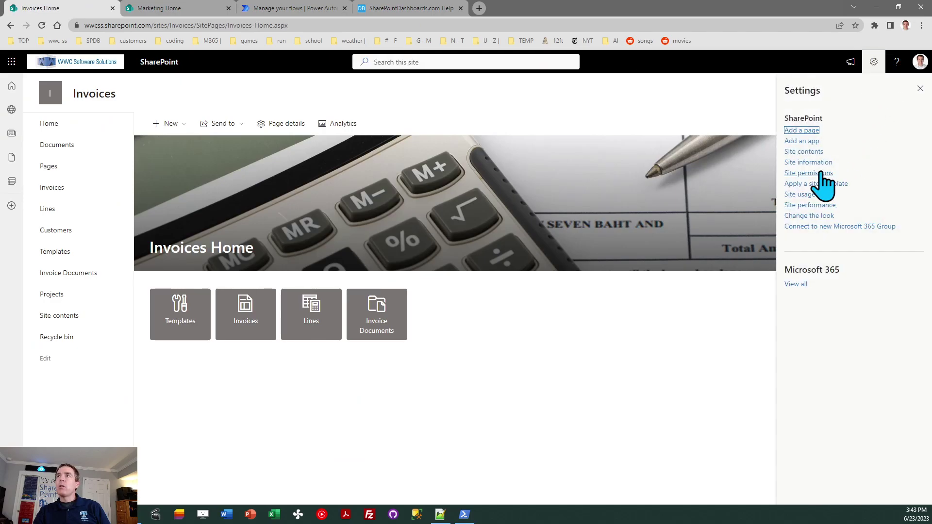
{"action": "left_click", "coordinate": [815, 162]}
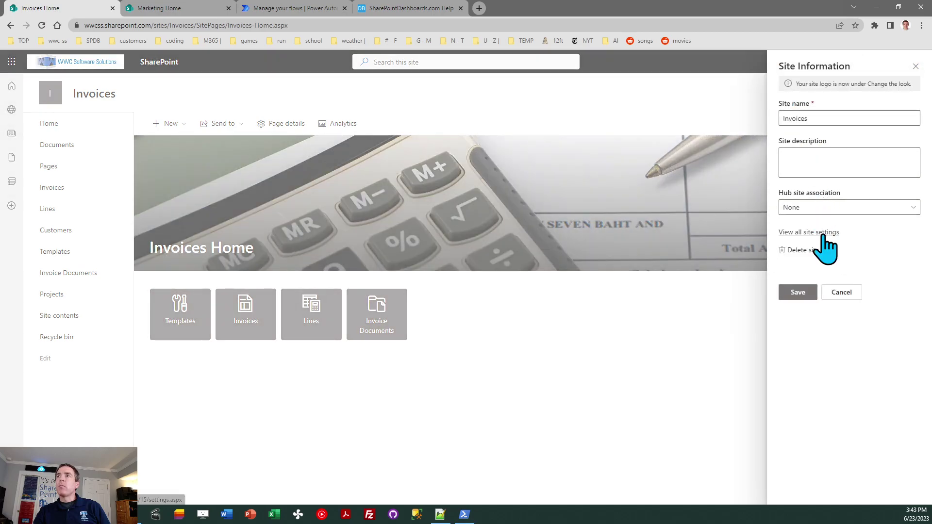
{"action": "left_click", "coordinate": [820, 233]}
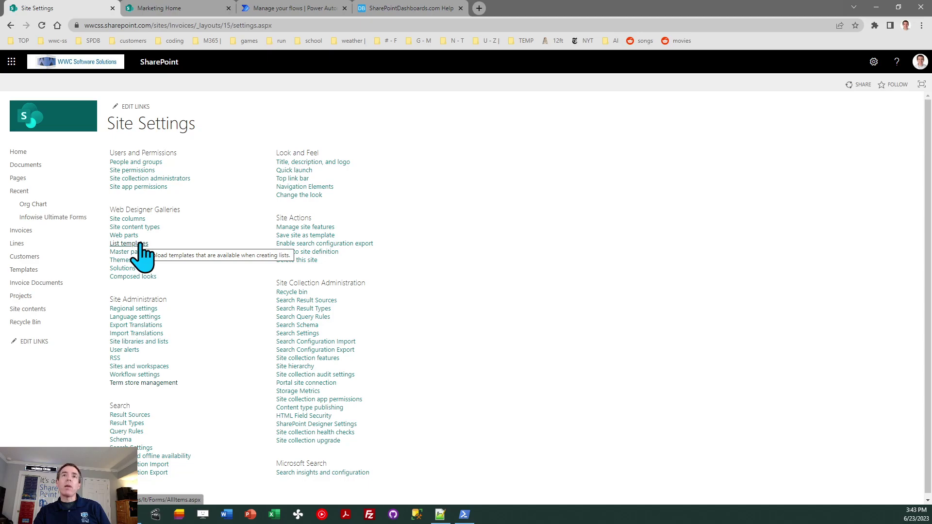
Open List templates under Web Designer Galleries to see CustomersJune23 beside OrgChart
{"action": "left_click", "coordinate": [140, 243]}
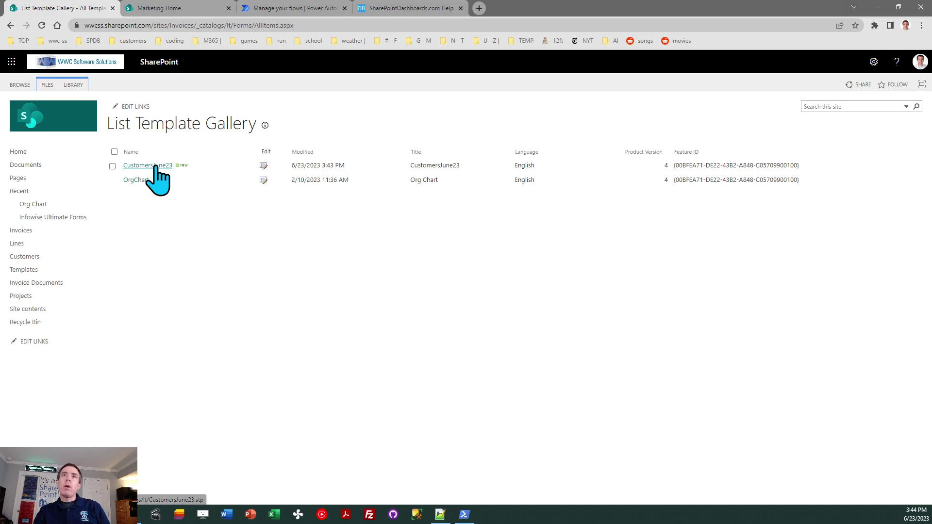
Open the Marketing site's empty List Template Gallery from site settings and show its FILES commands
{"action": "left_click", "coordinate": [177, 11]}
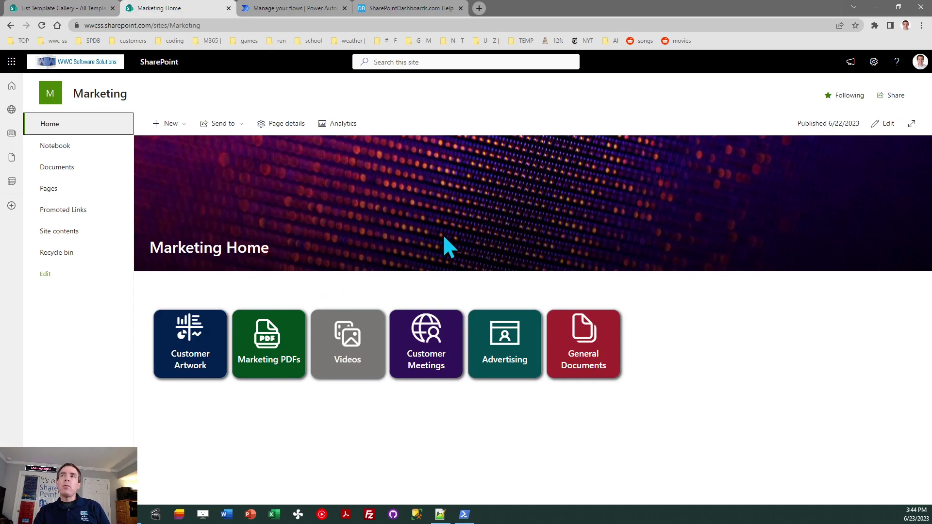
{"action": "left_click", "coordinate": [873, 61]}
{"action": "left_click", "coordinate": [808, 163]}
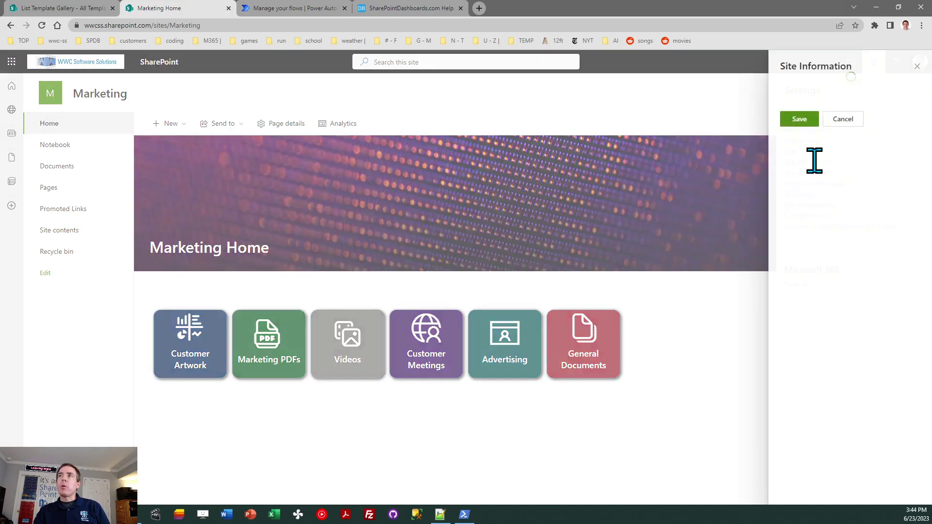
{"action": "left_click", "coordinate": [820, 233]}
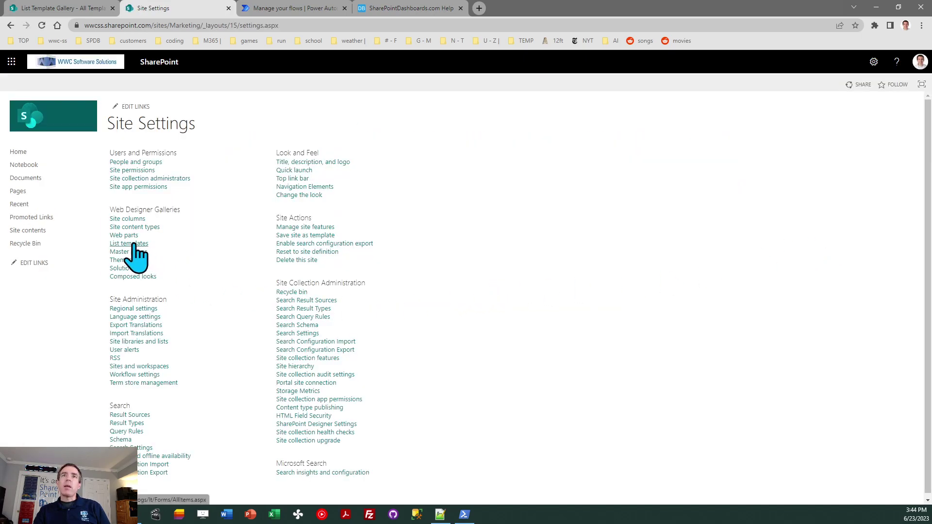
{"action": "left_click", "coordinate": [134, 244]}
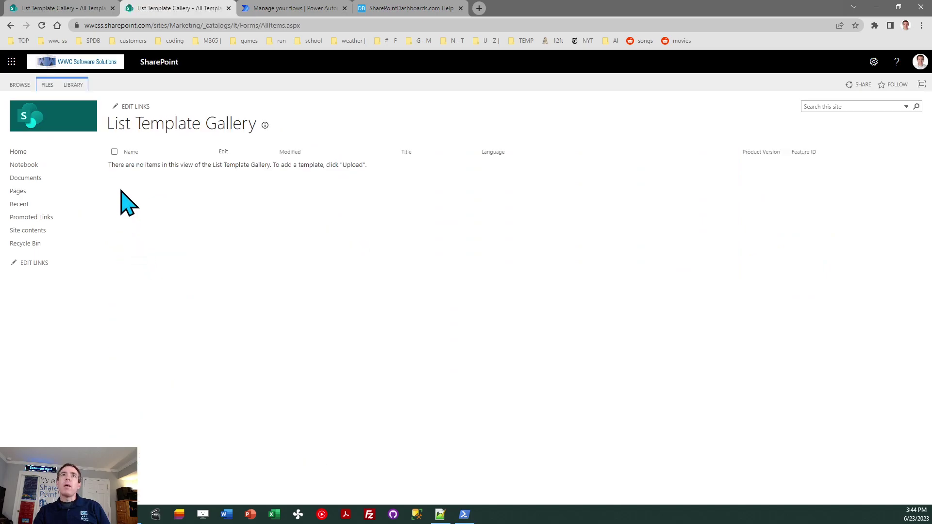
{"action": "left_click", "coordinate": [47, 86]}
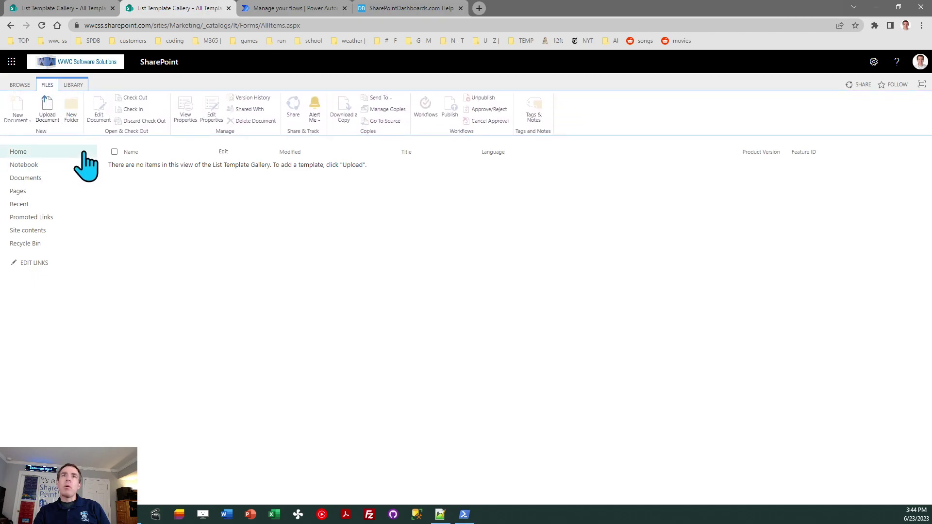
Upload CustomersJune23.stp from the Desktop into the Marketing gallery and save its details
{"action": "left_click", "coordinate": [46, 110]}
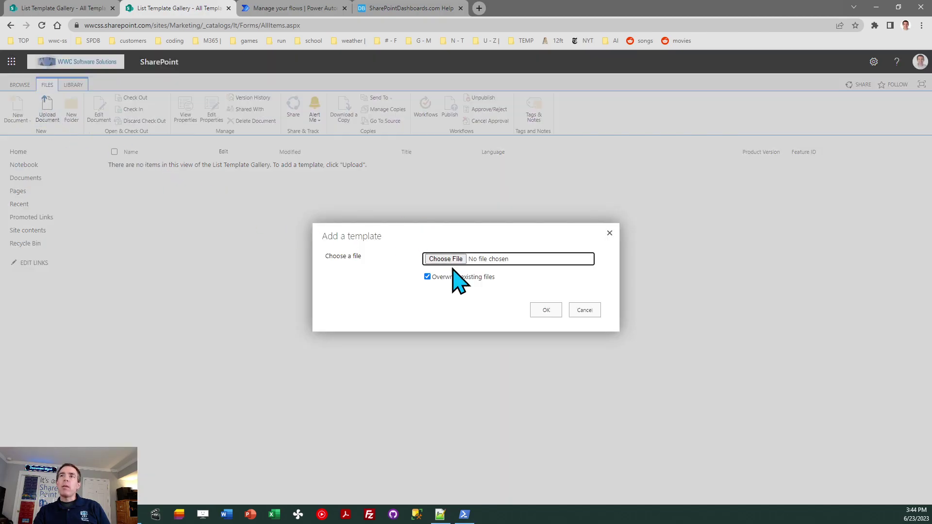
{"action": "left_click", "coordinate": [445, 258]}
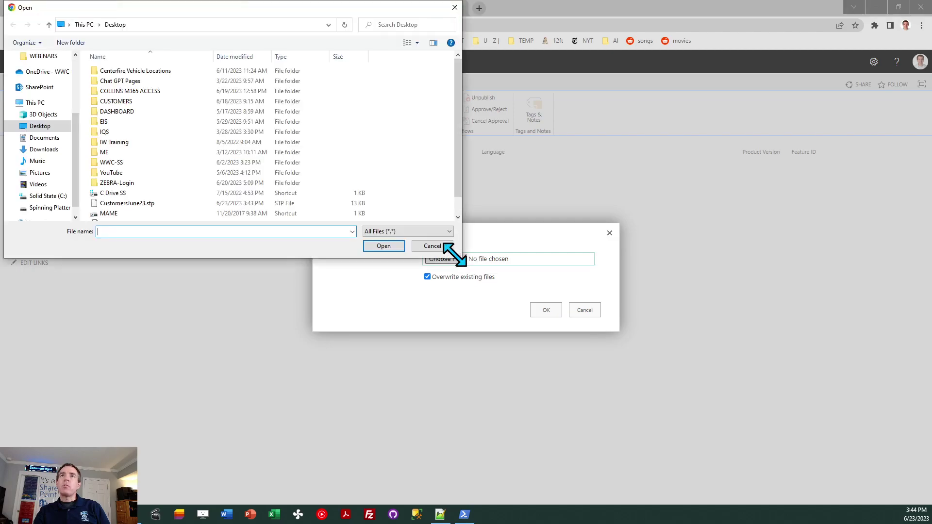
{"action": "left_click", "coordinate": [129, 202]}
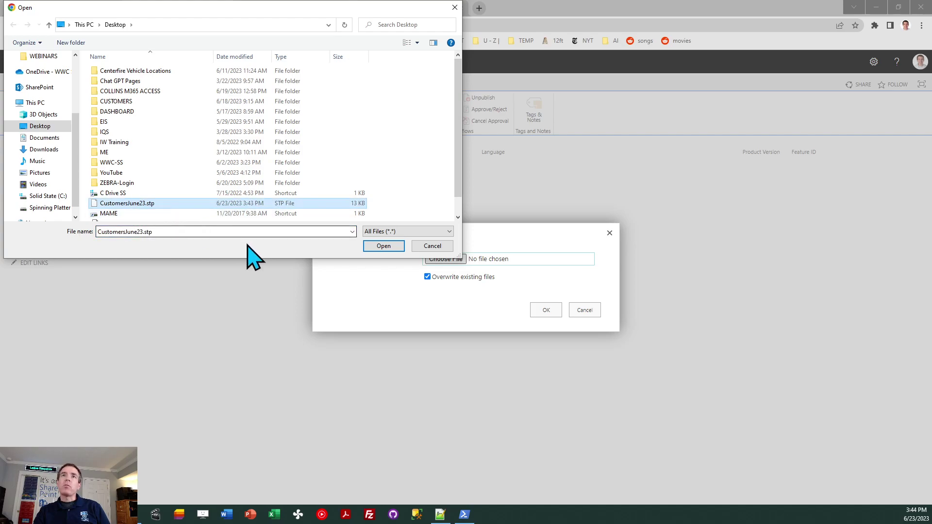
{"action": "left_click", "coordinate": [388, 248]}
{"action": "left_click", "coordinate": [548, 311]}
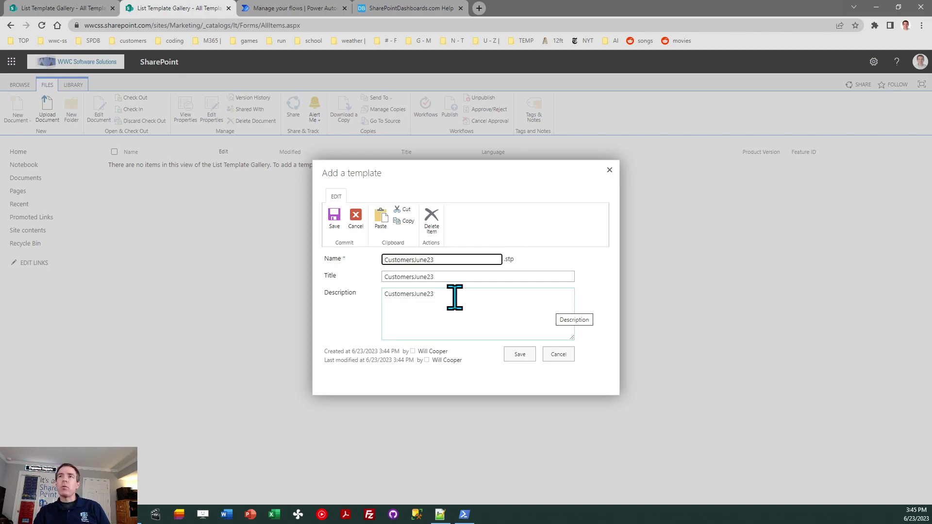
{"action": "left_click", "coordinate": [518, 352]}
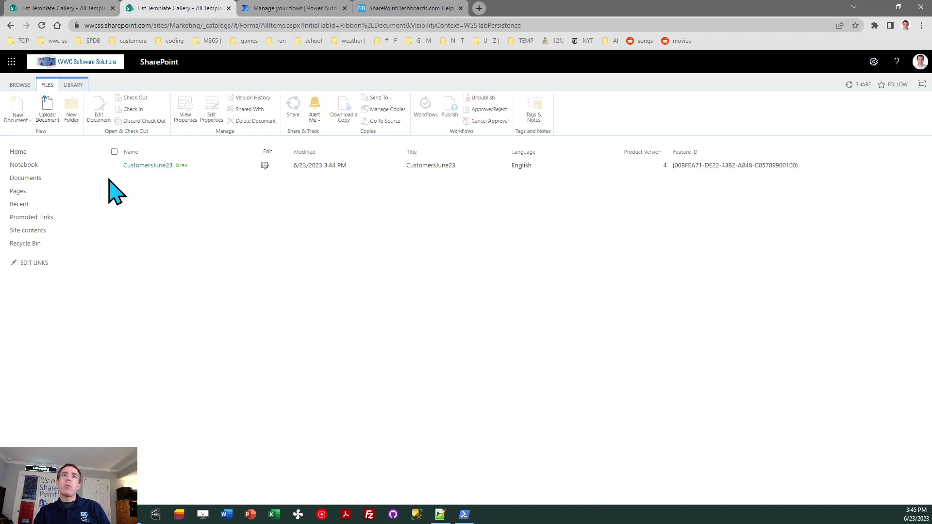
Open the Marketing site's Site contents and return it to classic SharePoint
{"action": "left_click", "coordinate": [18, 152]}
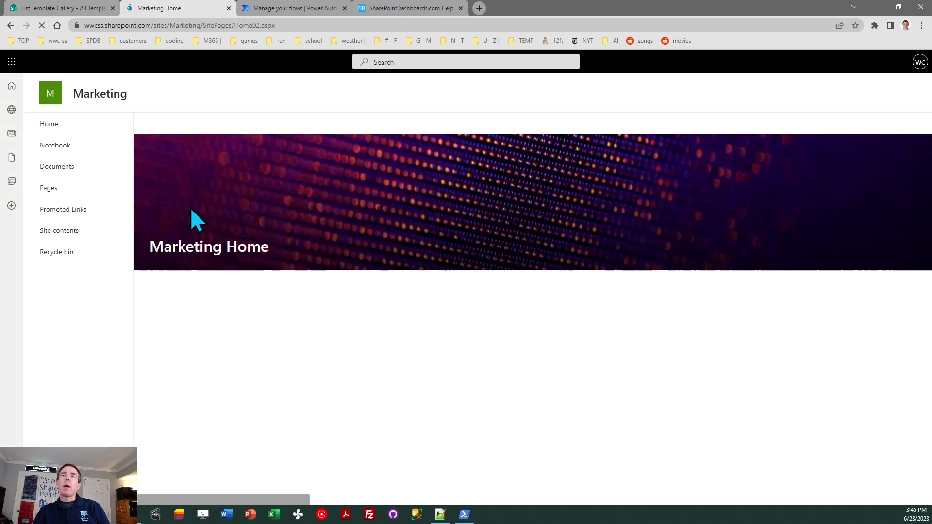
{"action": "left_click", "coordinate": [66, 232]}
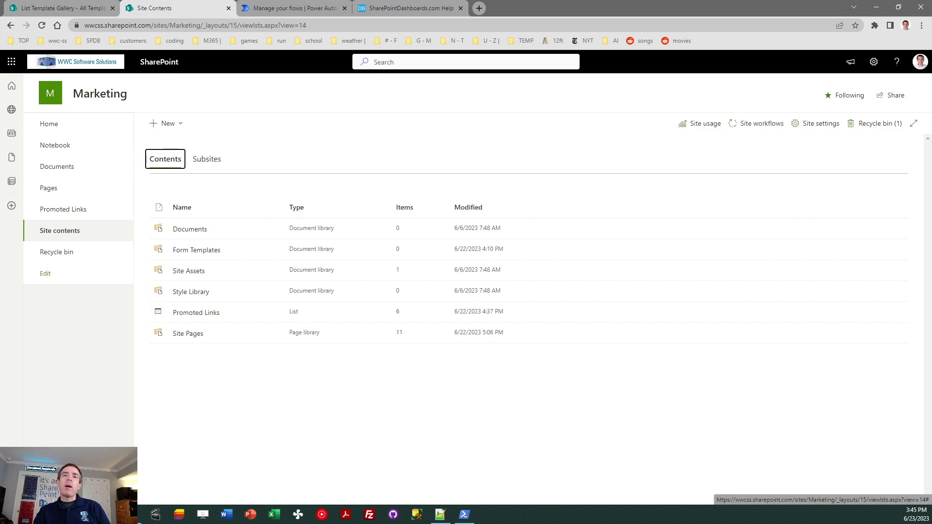
{"action": "left_click", "coordinate": [53, 493]}
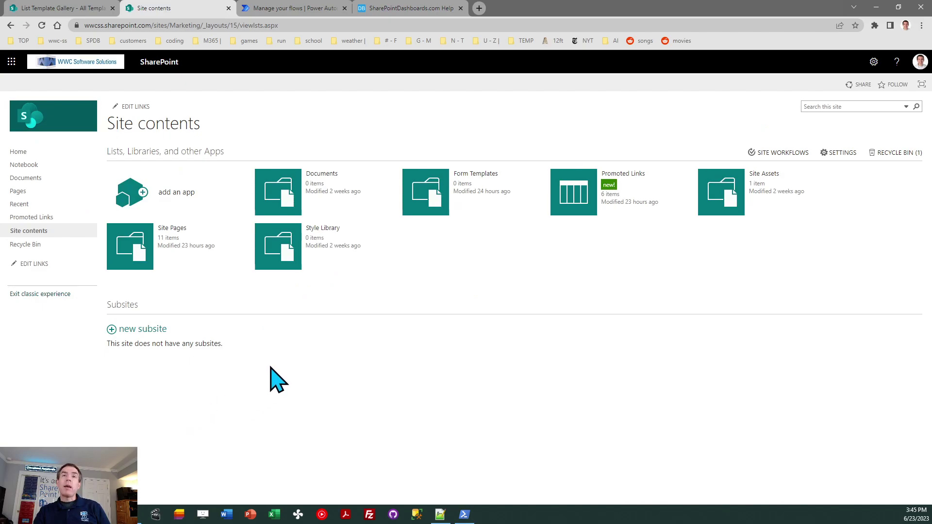
Add a list named 'Customers' to the Marketing site from the CustomersJune23 app template
{"action": "left_click", "coordinate": [173, 194]}
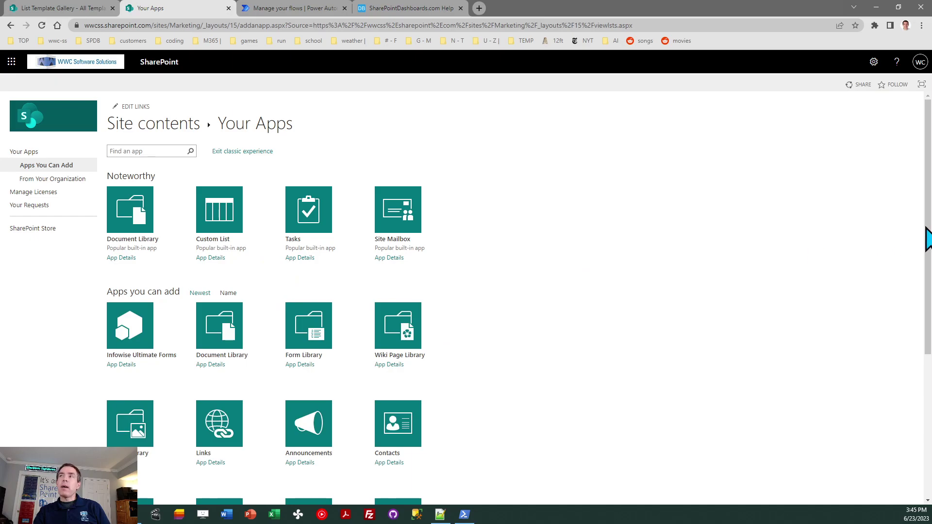
{"action": "left_click_drag", "start_coordinate": [927, 235], "coordinate": [927, 379]}
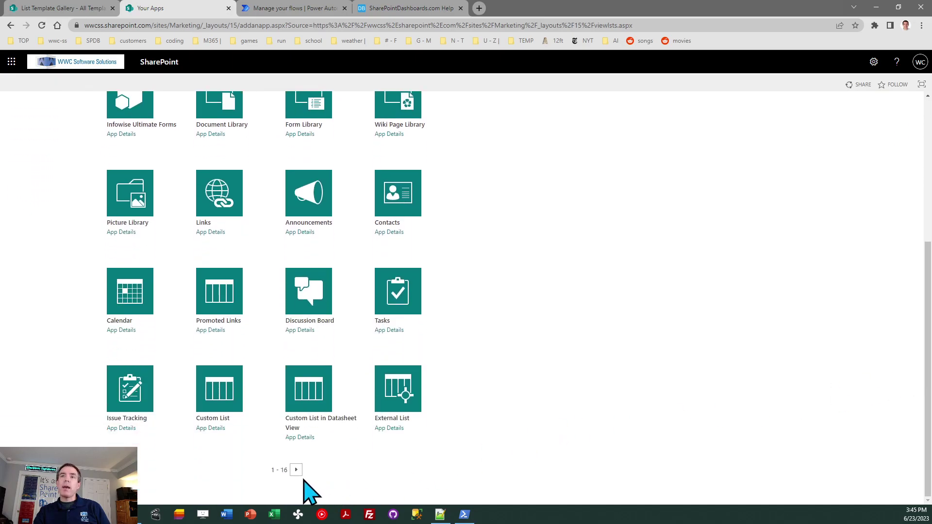
{"action": "left_click", "coordinate": [296, 470]}
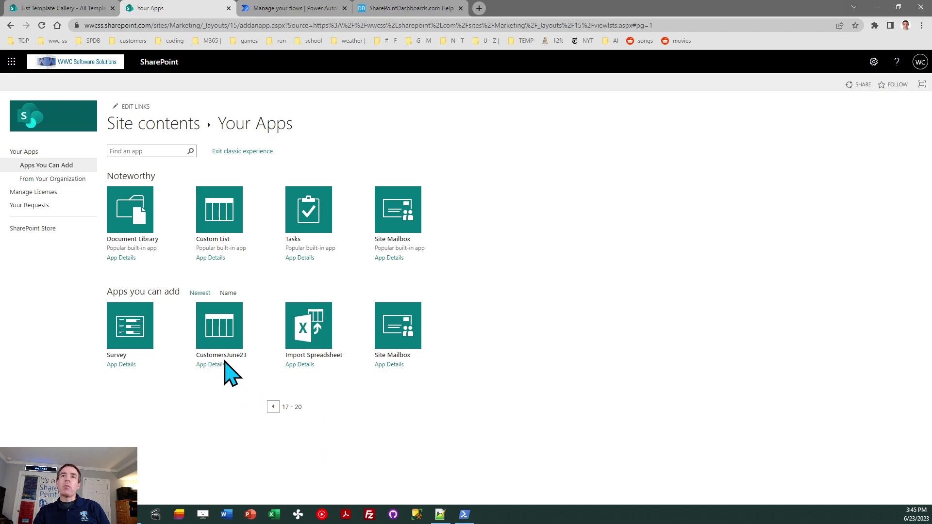
{"action": "left_click", "coordinate": [228, 327]}
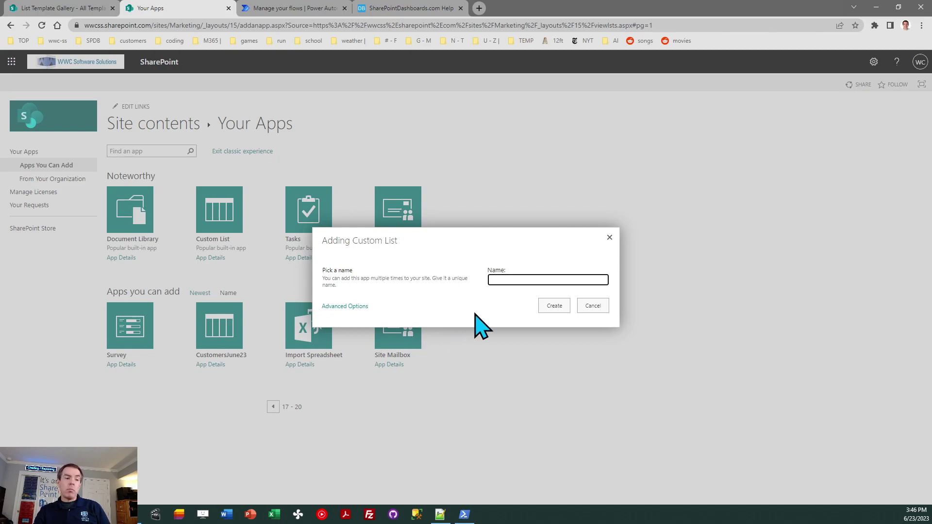
{"action": "type", "text": "Customers"}
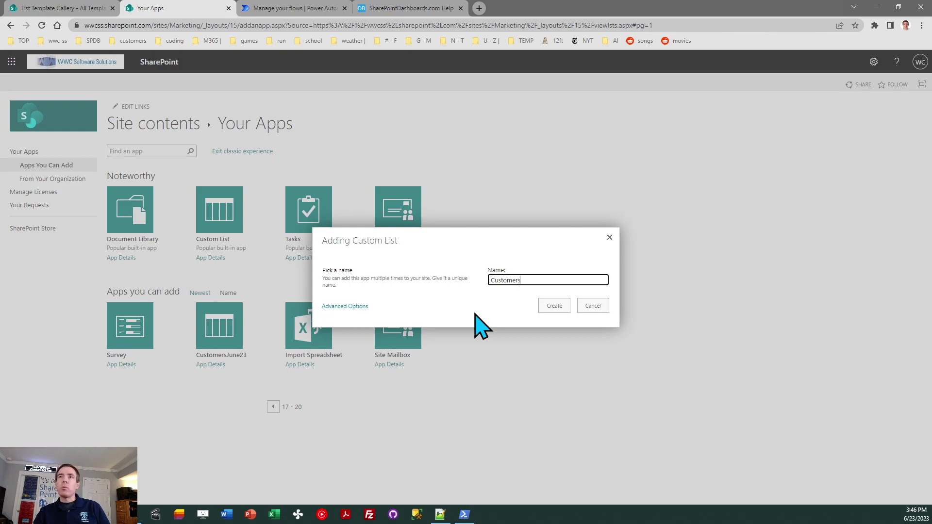
{"action": "left_click", "coordinate": [349, 306]}
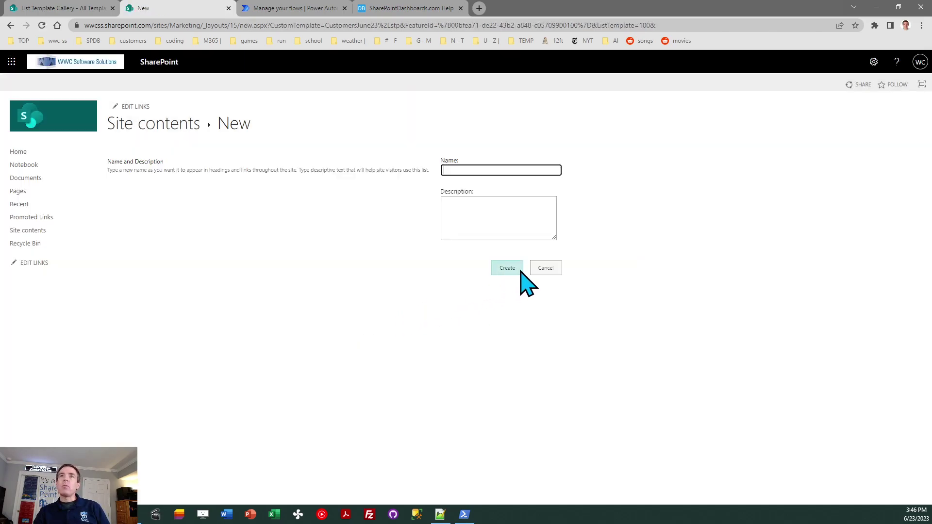
{"action": "left_click", "coordinate": [552, 264]}
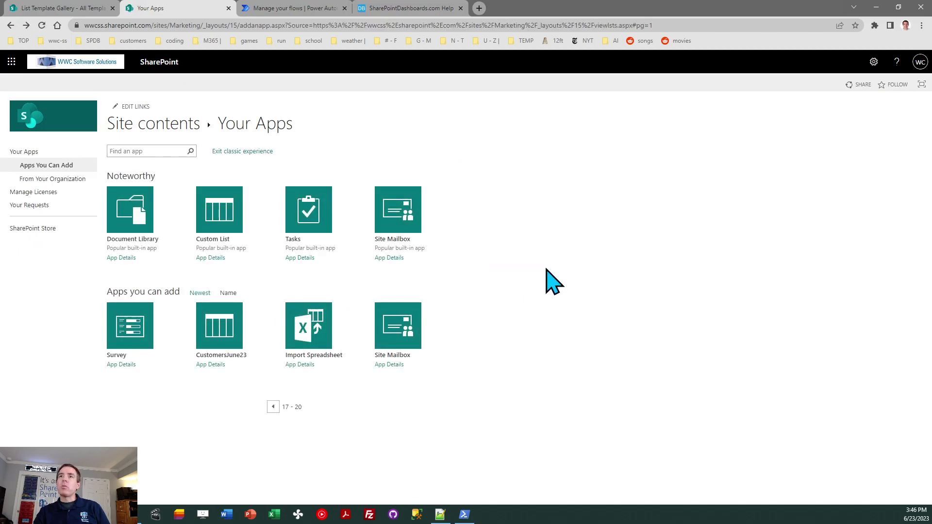
{"action": "left_click", "coordinate": [215, 336]}
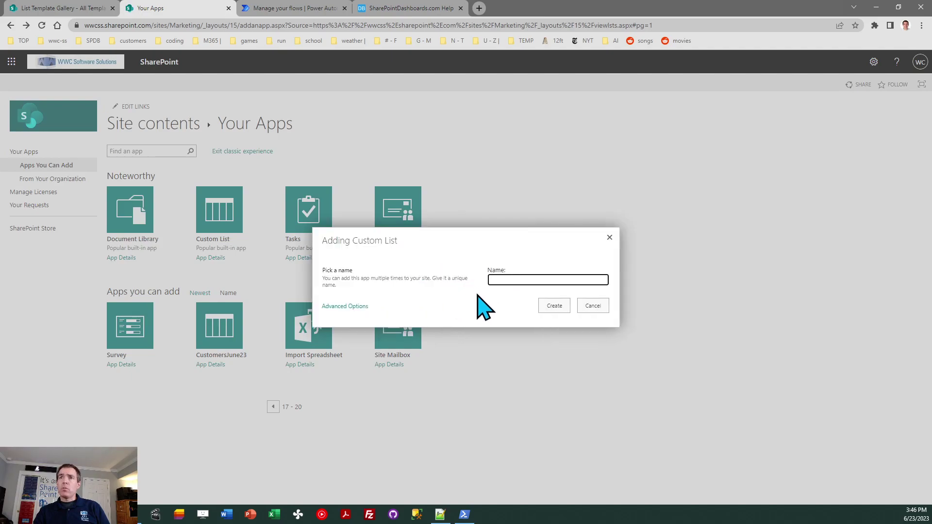
{"action": "type", "text": "Customers"}
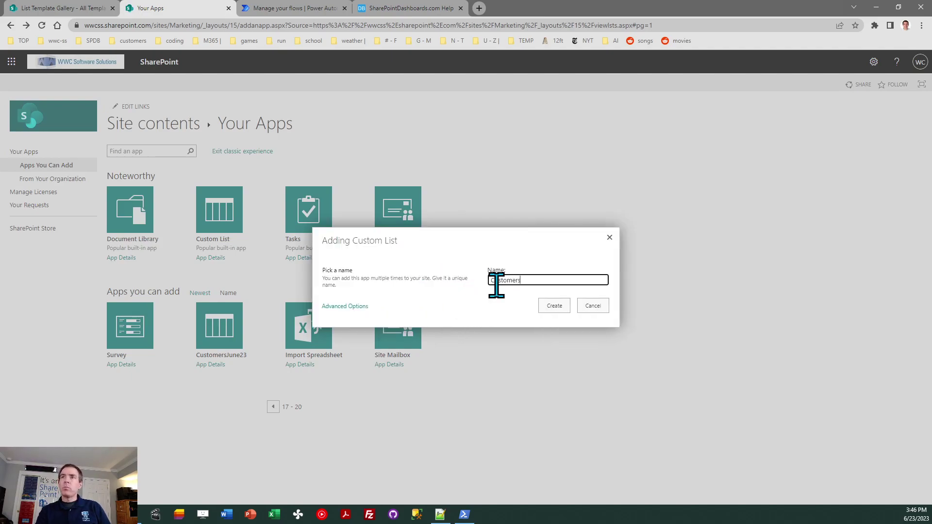
{"action": "left_click", "coordinate": [549, 309]}
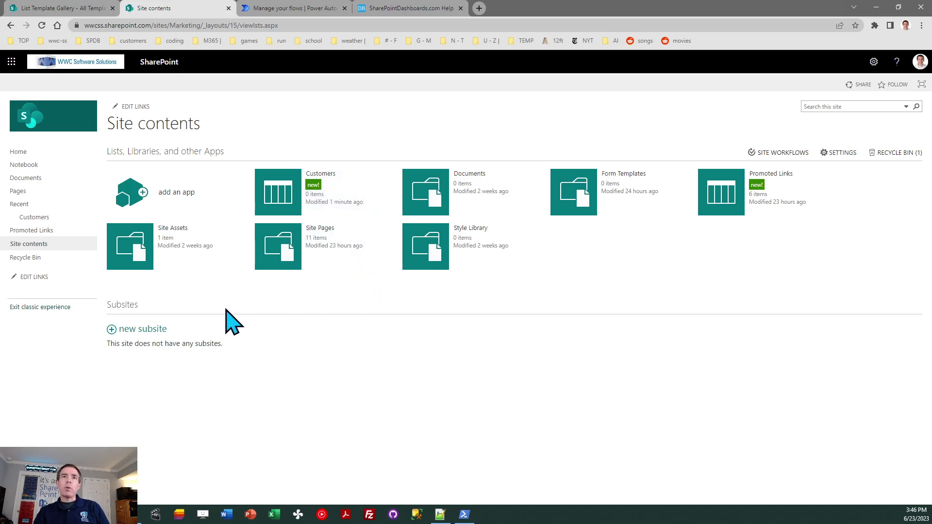
Exit the classic Site contents view and open the empty Customers list
{"action": "left_click", "coordinate": [45, 310]}
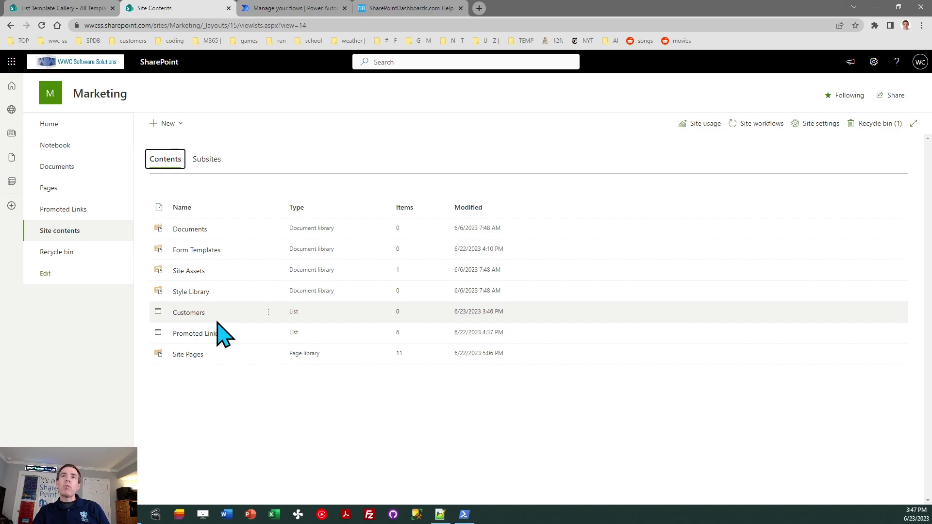
{"action": "left_click", "coordinate": [185, 313]}
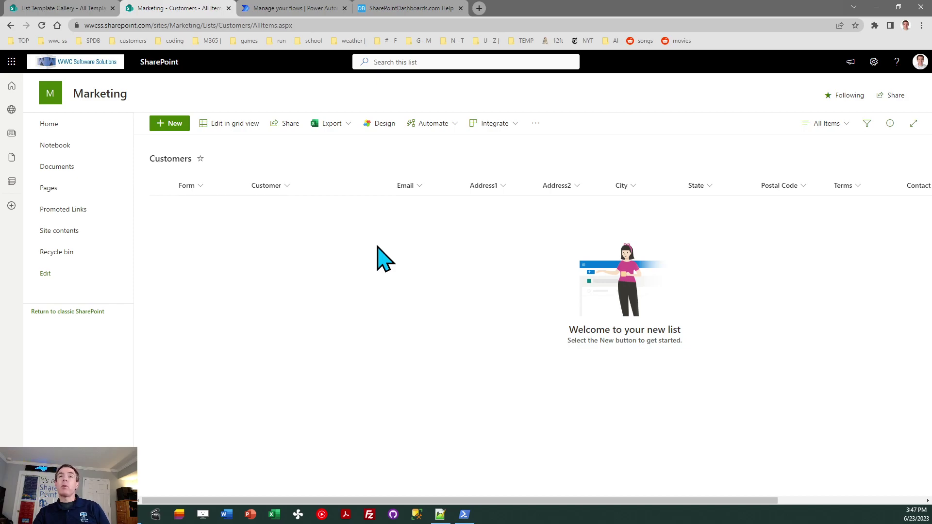
Create an instant cloud flow 'Move Customers from source to target' using Manually trigger a flow
{"action": "left_click", "coordinate": [274, 9]}
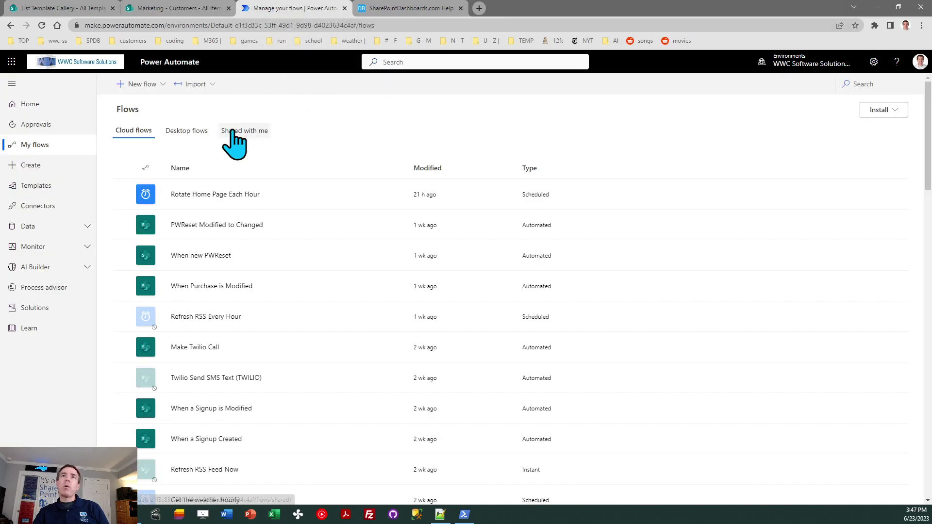
{"action": "left_click", "coordinate": [132, 87]}
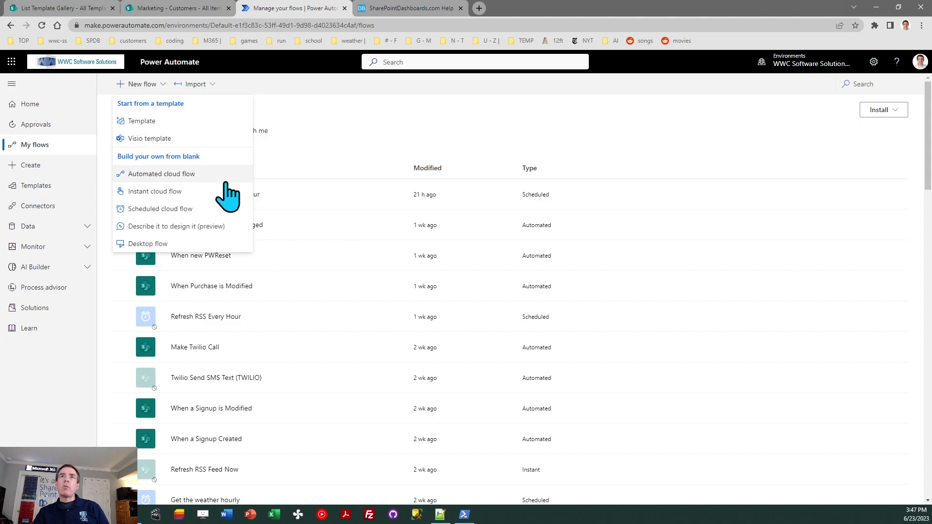
{"action": "left_click", "coordinate": [173, 193]}
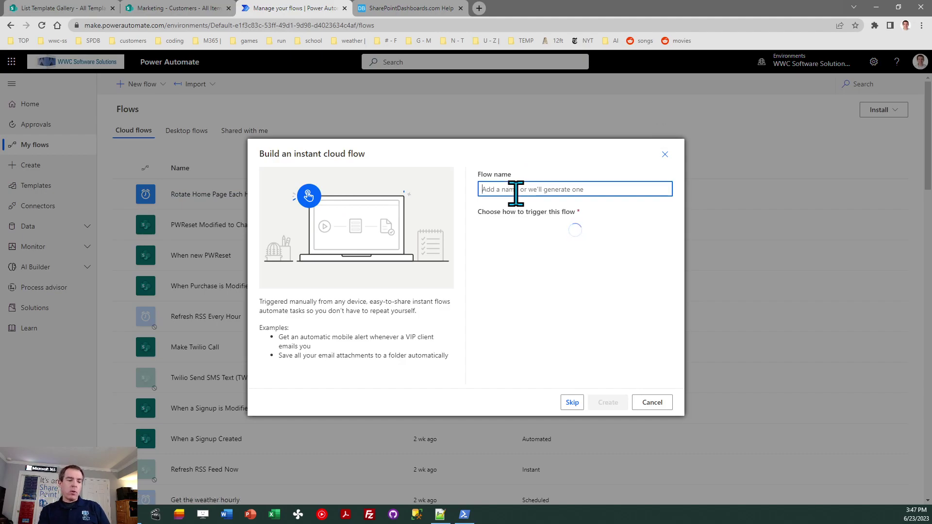
{"action": "type", "text": "Move Customers from source to target"}
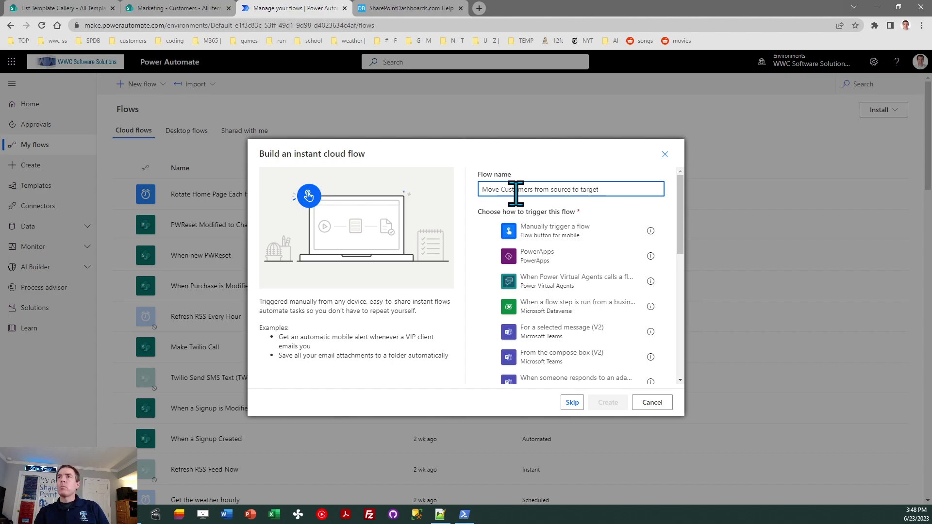
{"action": "left_click", "coordinate": [589, 231]}
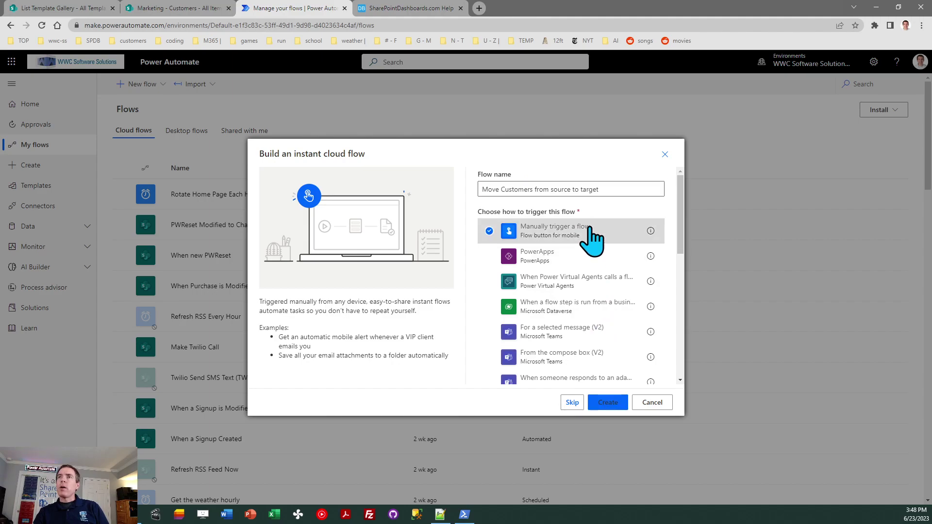
{"action": "left_click", "coordinate": [608, 404]}
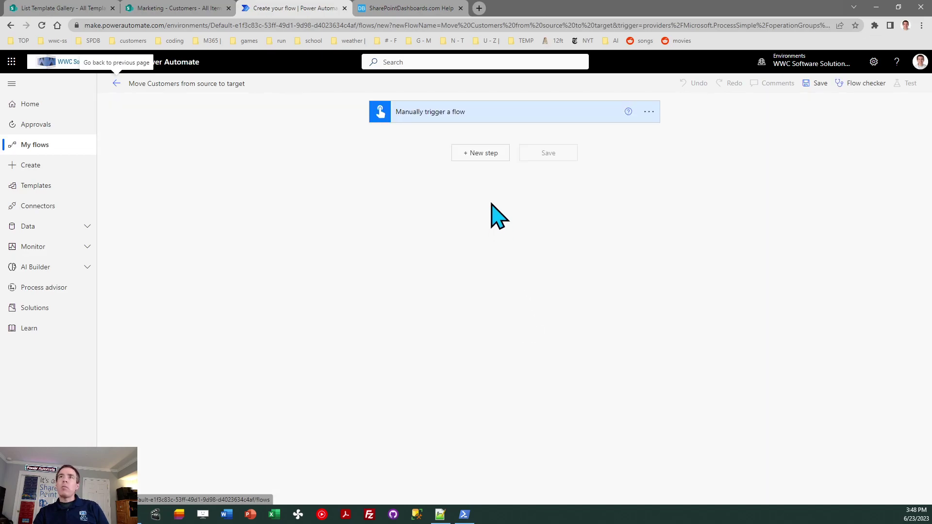
Add a SharePoint Get items action after the trigger, checking the Invoices site in SharePoint
{"action": "left_click", "coordinate": [491, 154]}
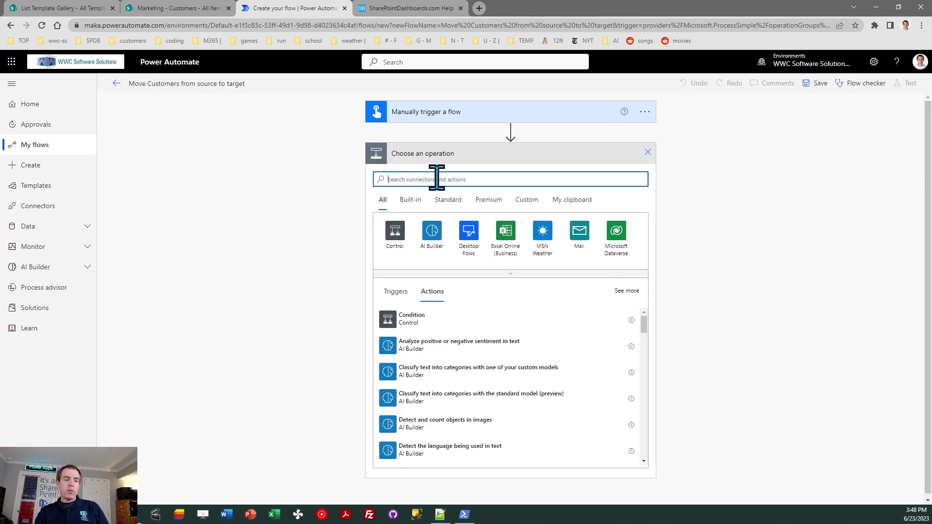
{"action": "type", "text": "get items"}
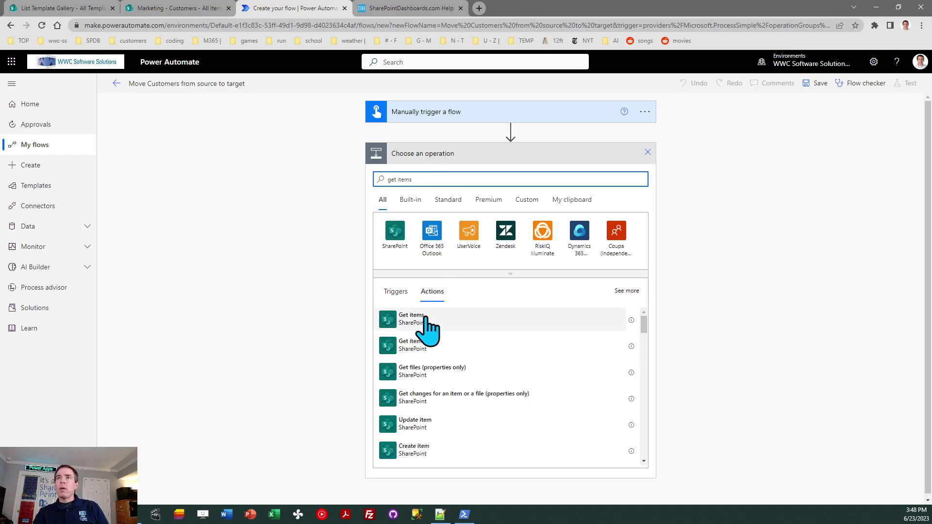
{"action": "left_click", "coordinate": [427, 329]}
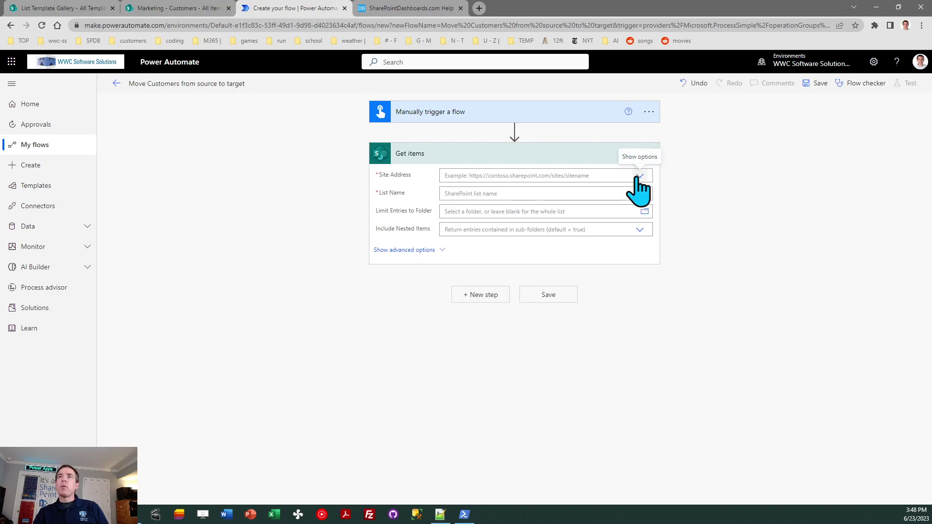
{"action": "left_click", "coordinate": [71, 7]}
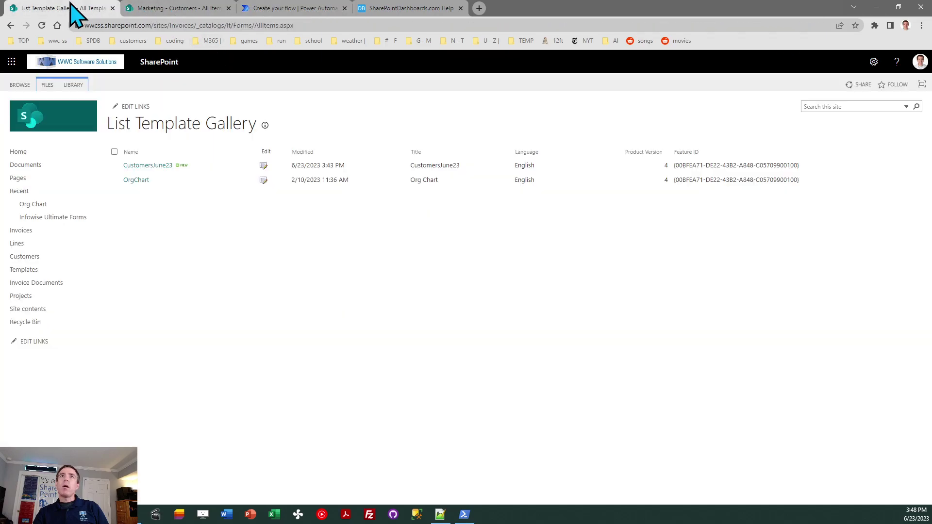
{"action": "left_click", "coordinate": [21, 152]}
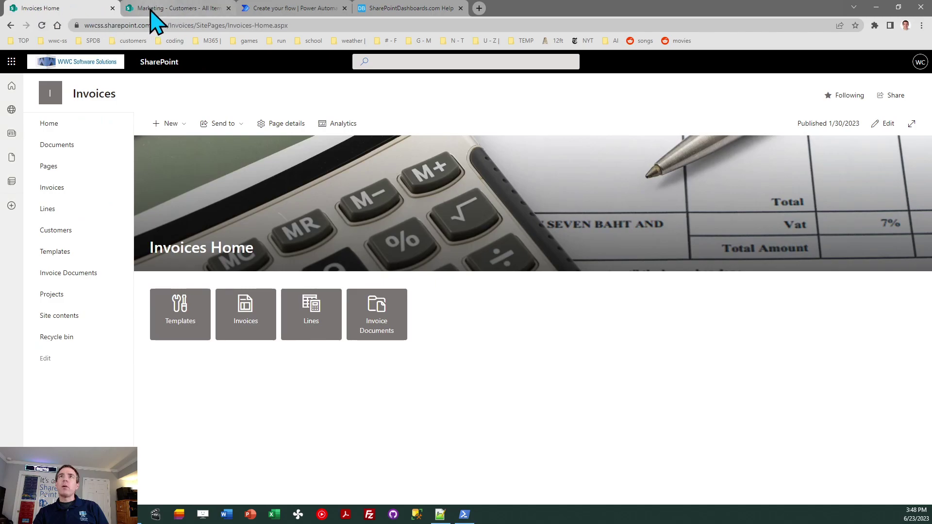
{"action": "left_click", "coordinate": [270, 9]}
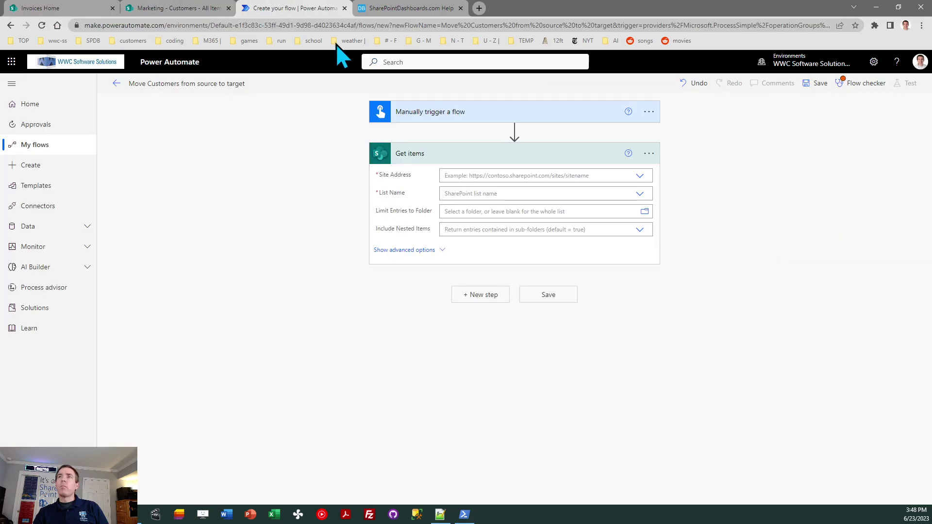
Set Get items to Site Address Invoices and List Name Customers
{"action": "left_click", "coordinate": [496, 176]}
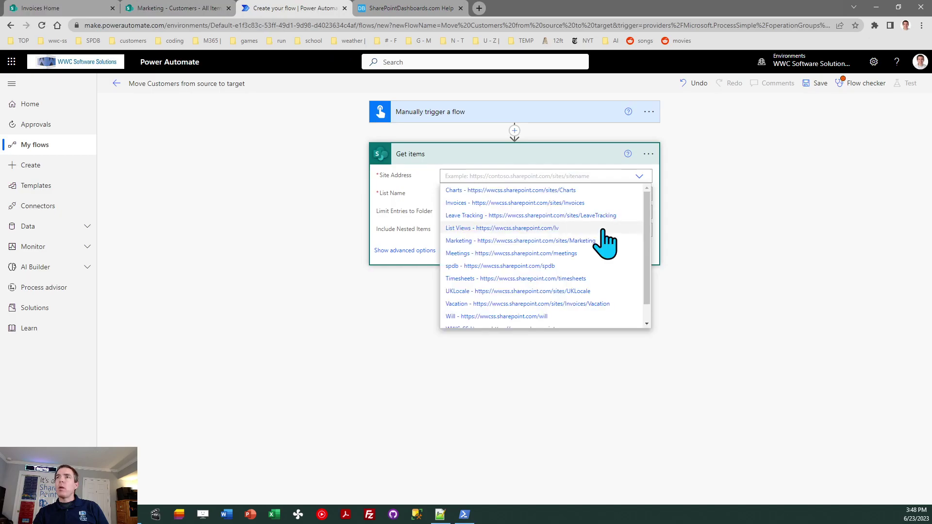
{"action": "left_click", "coordinate": [576, 203]}
{"action": "left_click", "coordinate": [556, 194]}
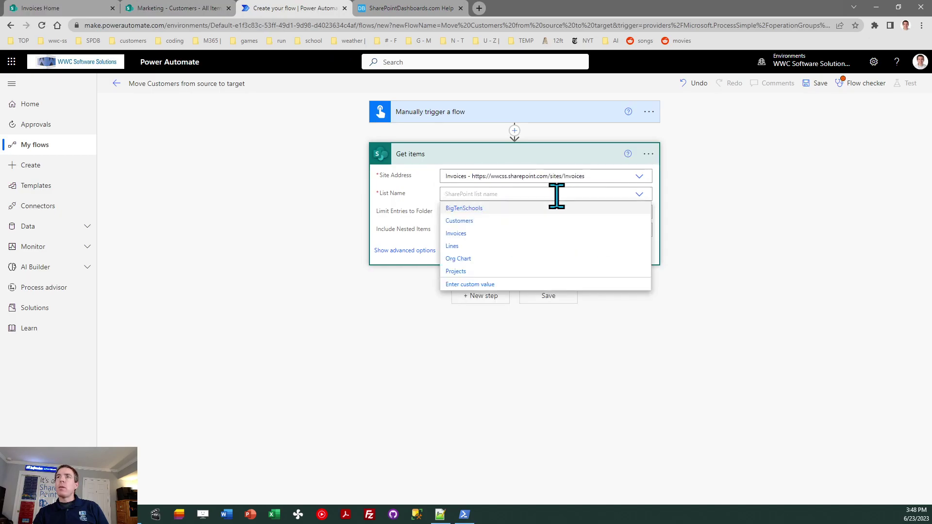
{"action": "left_click", "coordinate": [485, 222]}
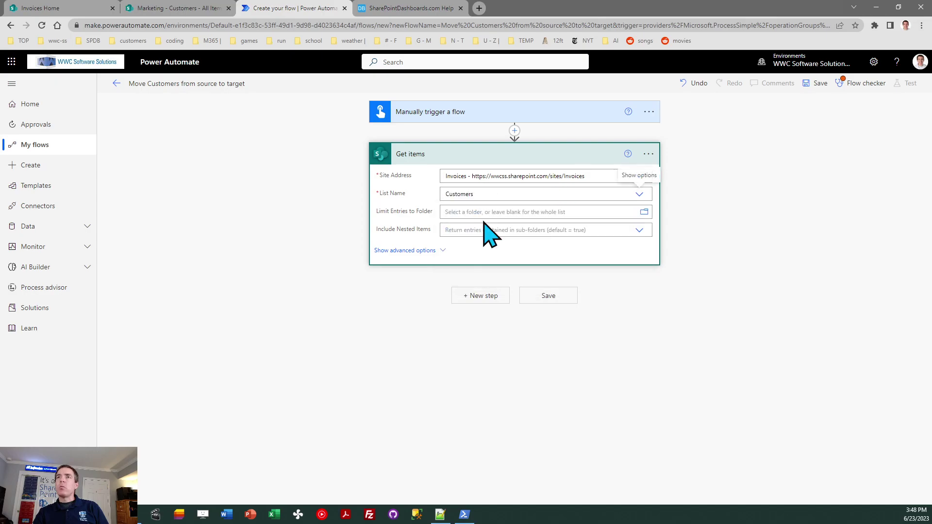
{"action": "left_click", "coordinate": [425, 250]}
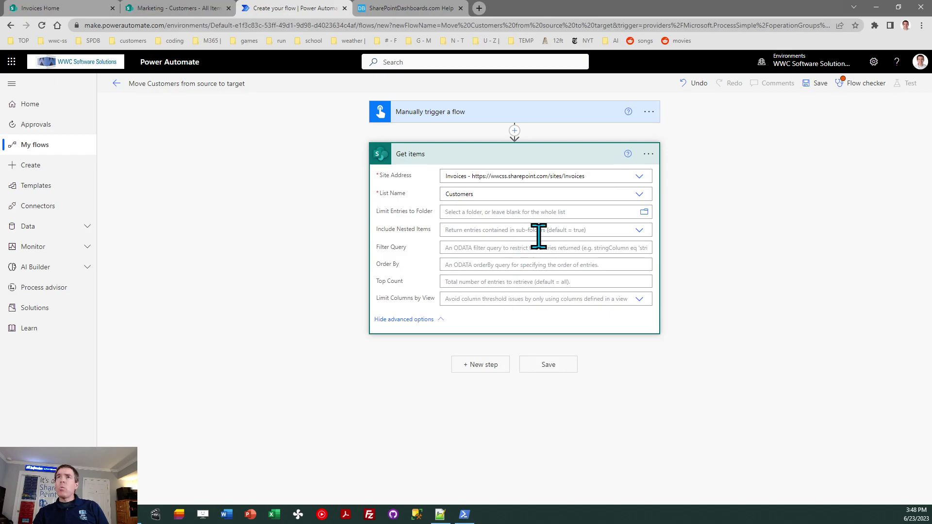
{"action": "left_click", "coordinate": [649, 155]}
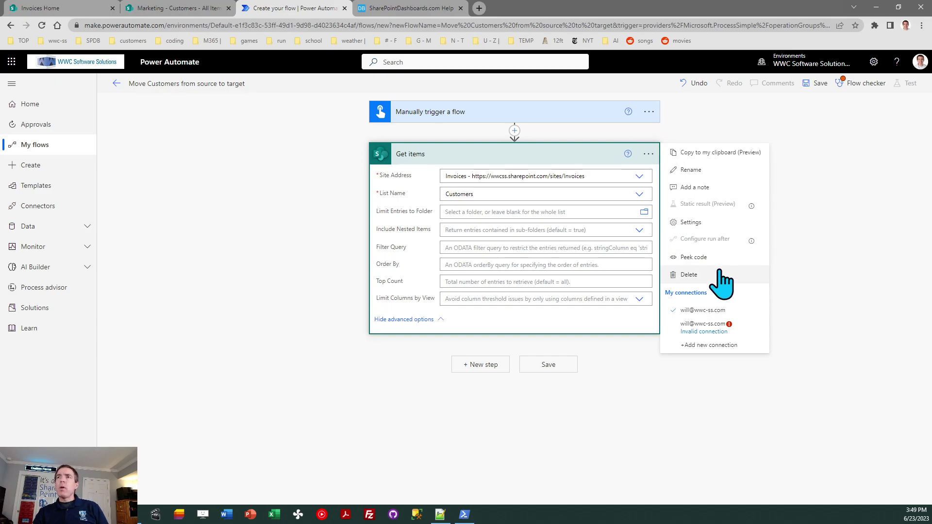
Turn on pagination for Get items with a threshold of 5000
{"action": "left_click", "coordinate": [695, 222]}
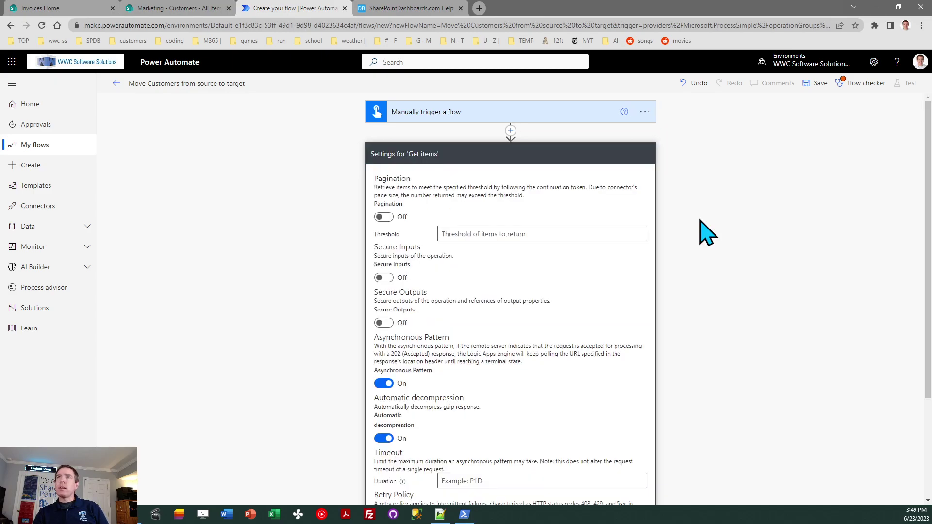
{"action": "left_click", "coordinate": [386, 217]}
{"action": "left_click", "coordinate": [465, 233]}
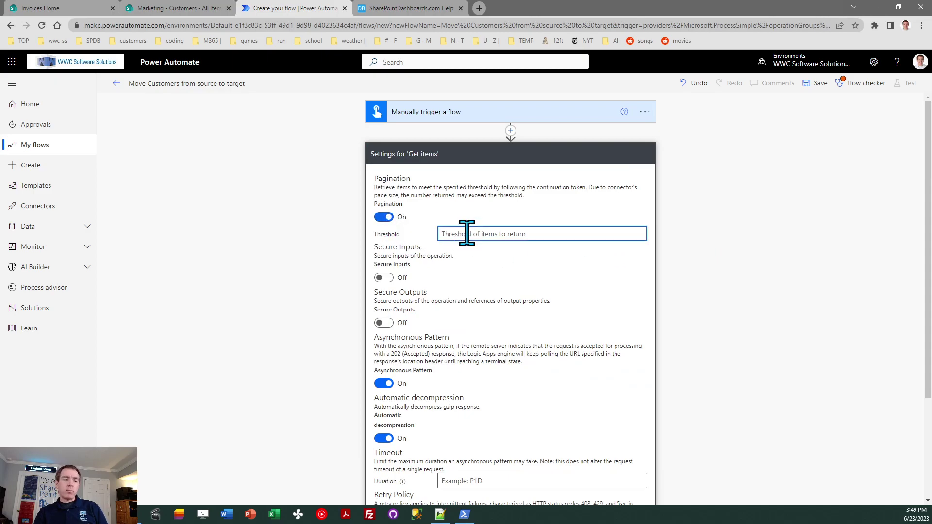
{"action": "type", "text": "509"}
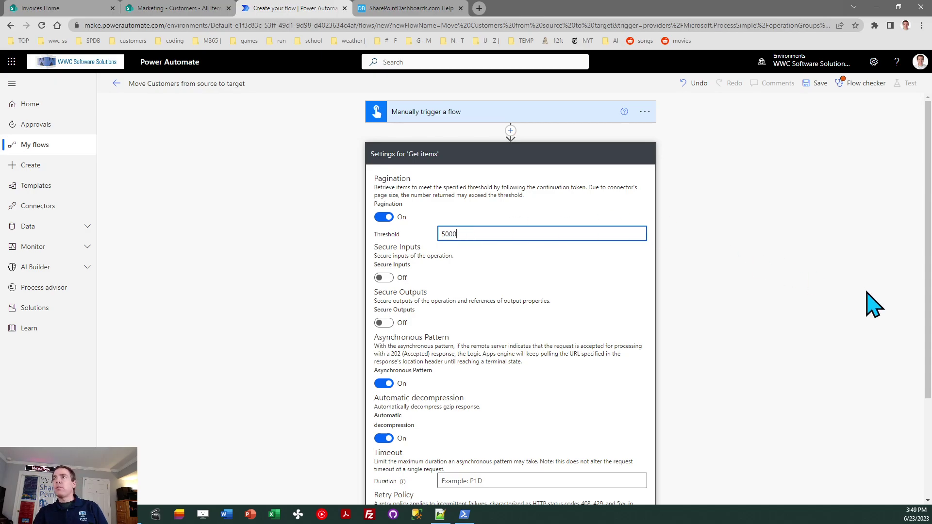
{"action": "left_click_drag", "start_coordinate": [927, 269], "coordinate": [929, 357]}
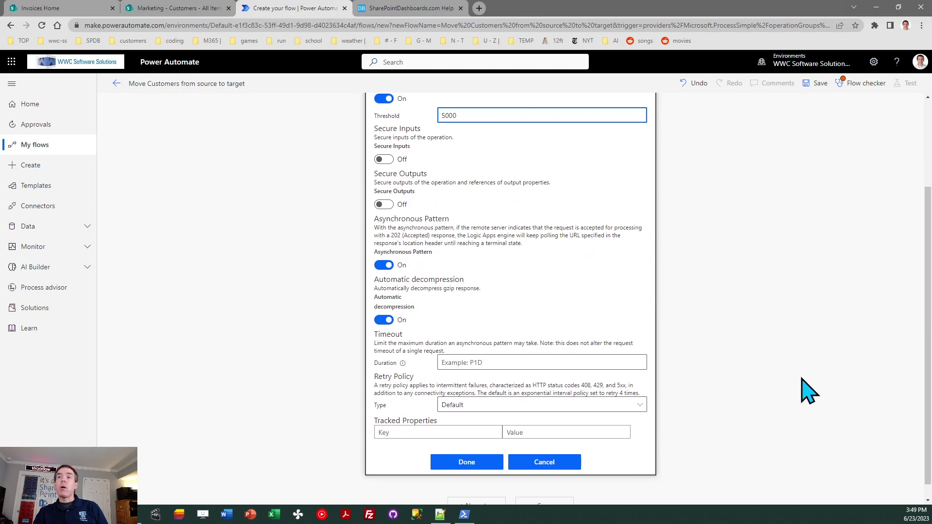
{"action": "left_click", "coordinate": [468, 463]}
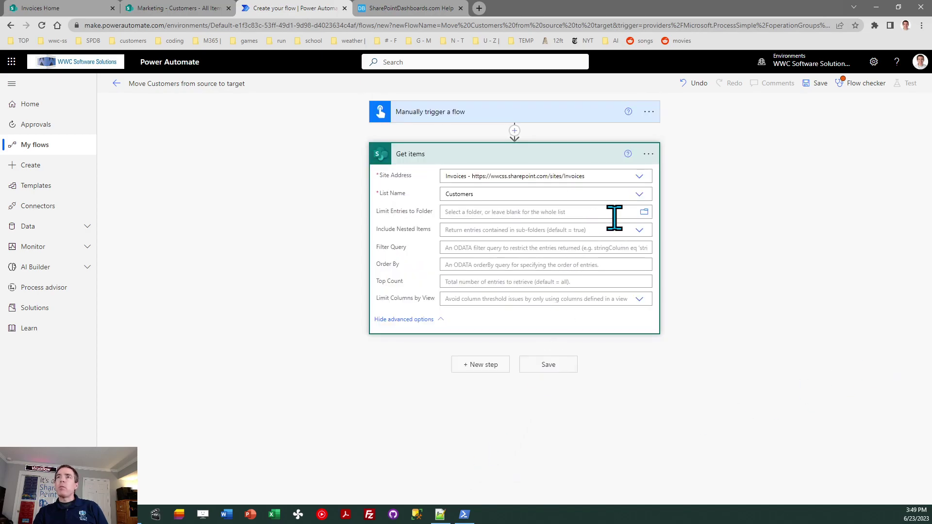
Add an Apply to each loop over the Get items value output and search 'create' inside it
{"action": "left_click", "coordinate": [482, 365]}
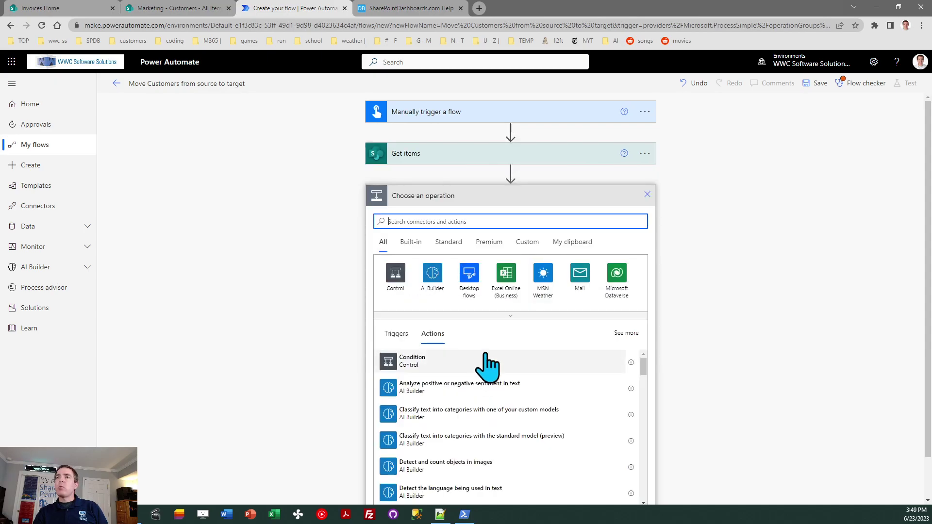
{"action": "left_click", "coordinate": [395, 274]}
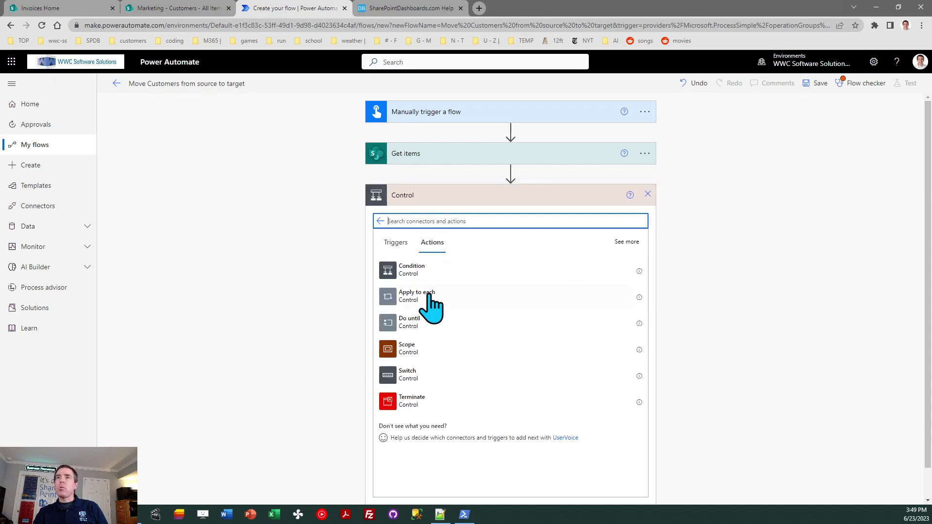
{"action": "left_click", "coordinate": [427, 297]}
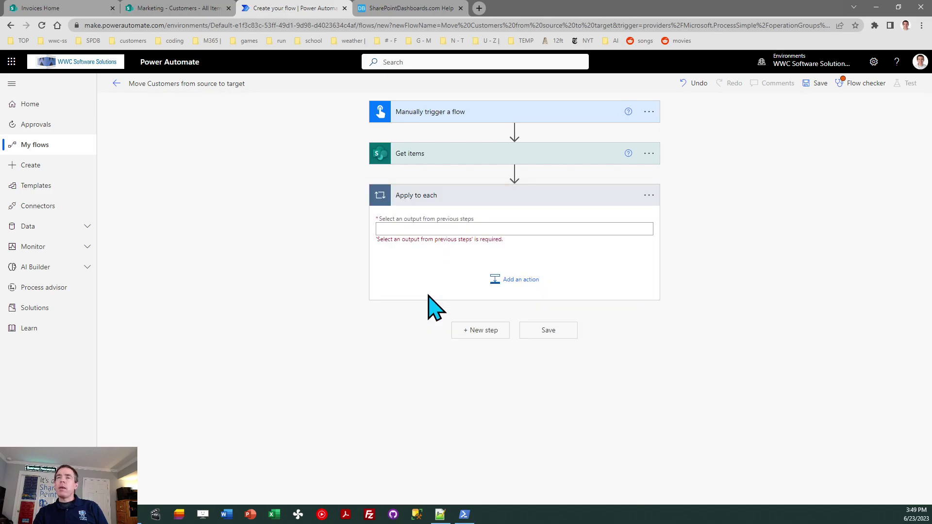
{"action": "left_click", "coordinate": [395, 229]}
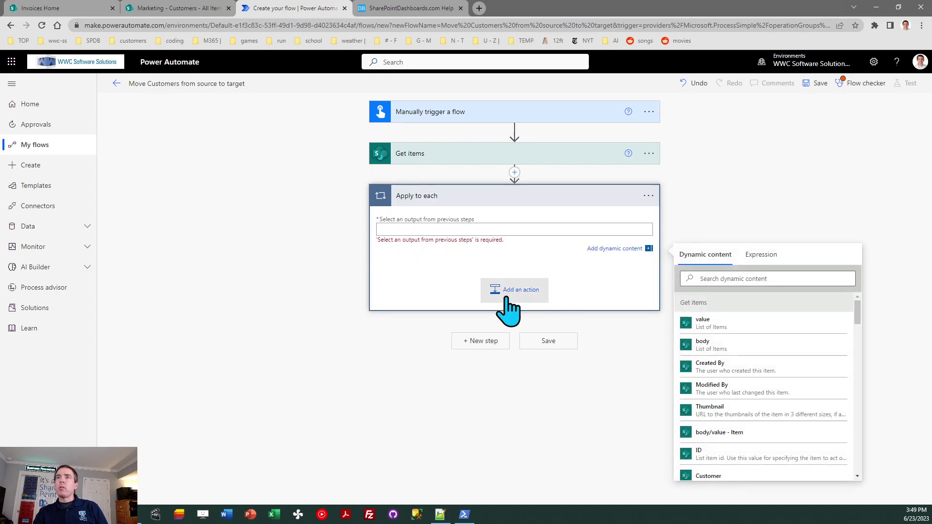
{"action": "left_click", "coordinate": [713, 326]}
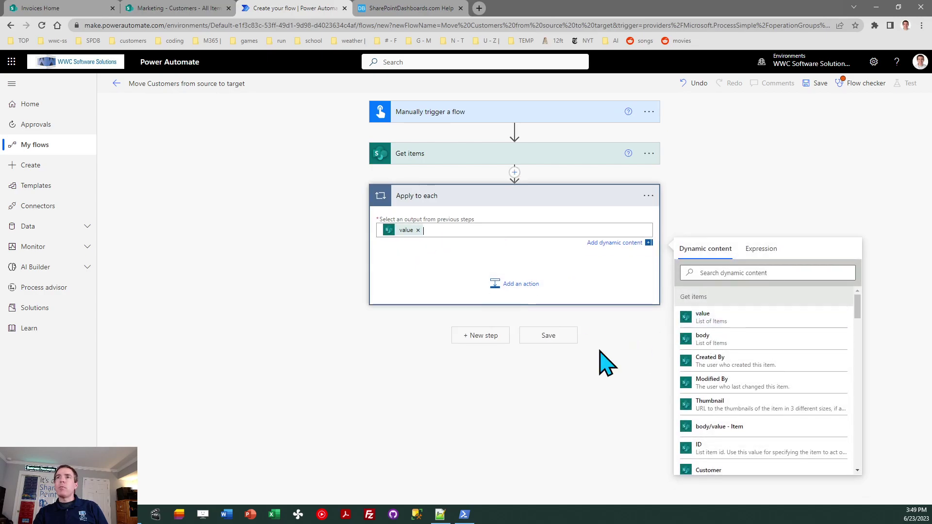
{"action": "left_click", "coordinate": [521, 285]}
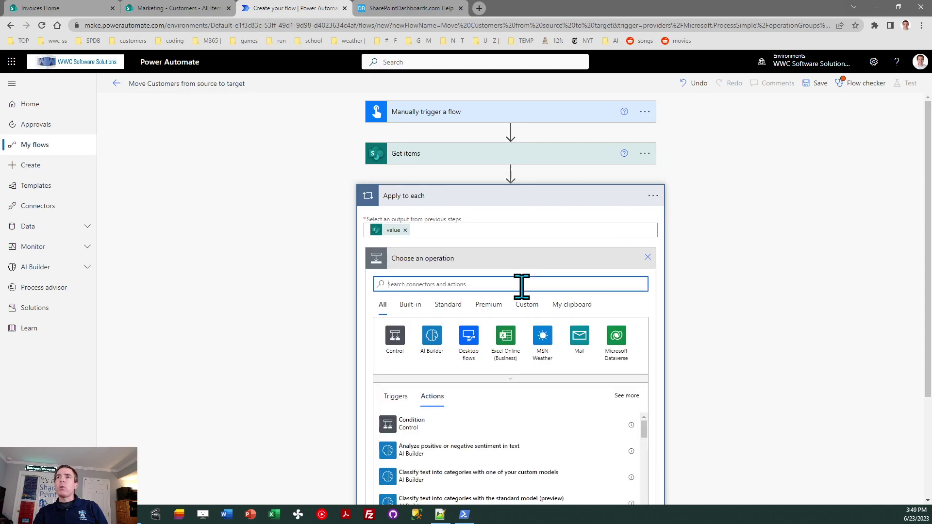
{"action": "type", "text": "creat"}
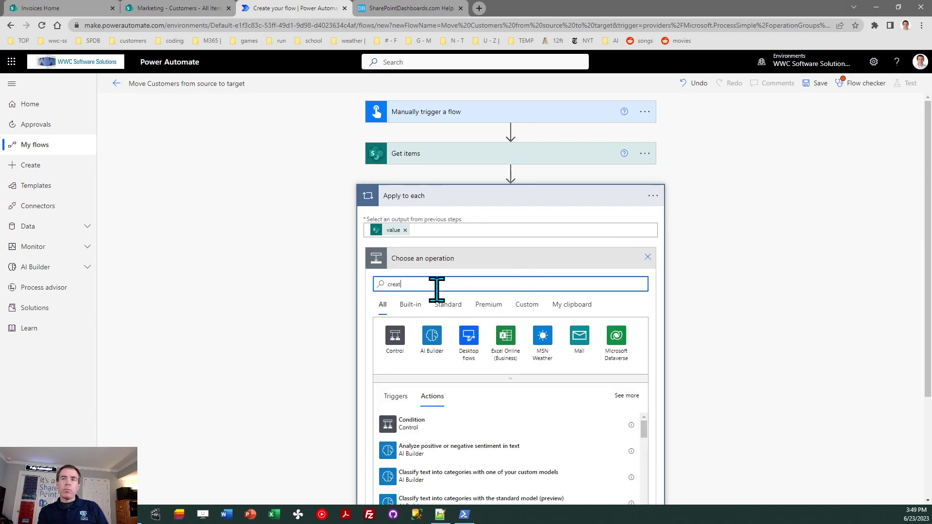
{"action": "type", "text": "e item"}
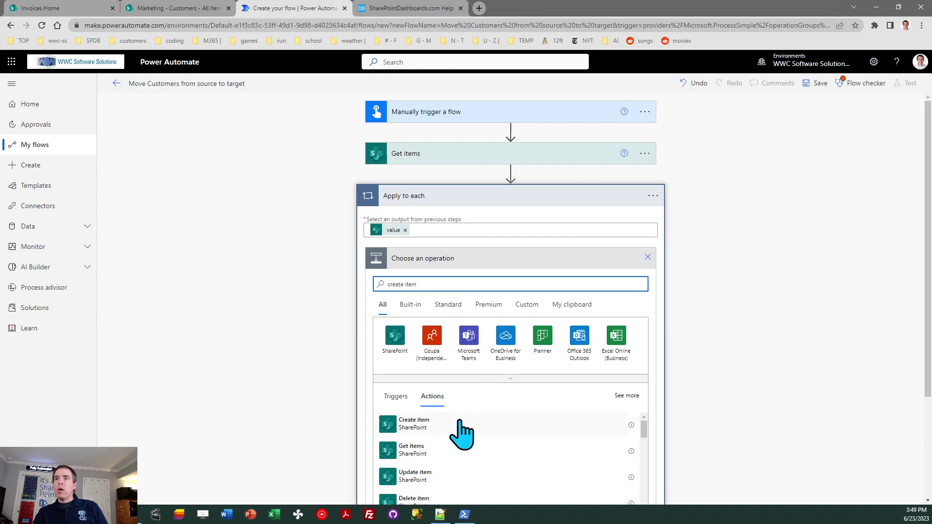
Insert a SharePoint Create item action with Site Address Marketing and List Name Customers
{"action": "left_click", "coordinate": [428, 426]}
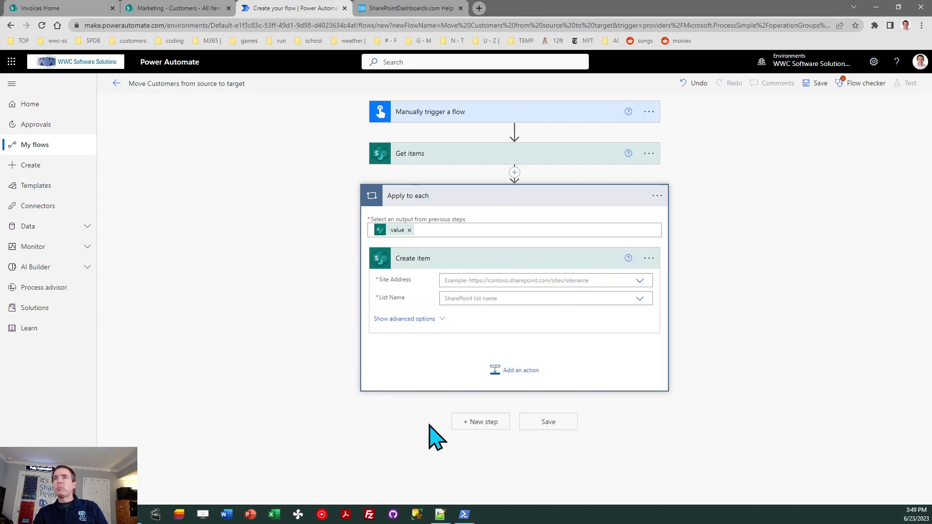
{"action": "left_click", "coordinate": [639, 282]}
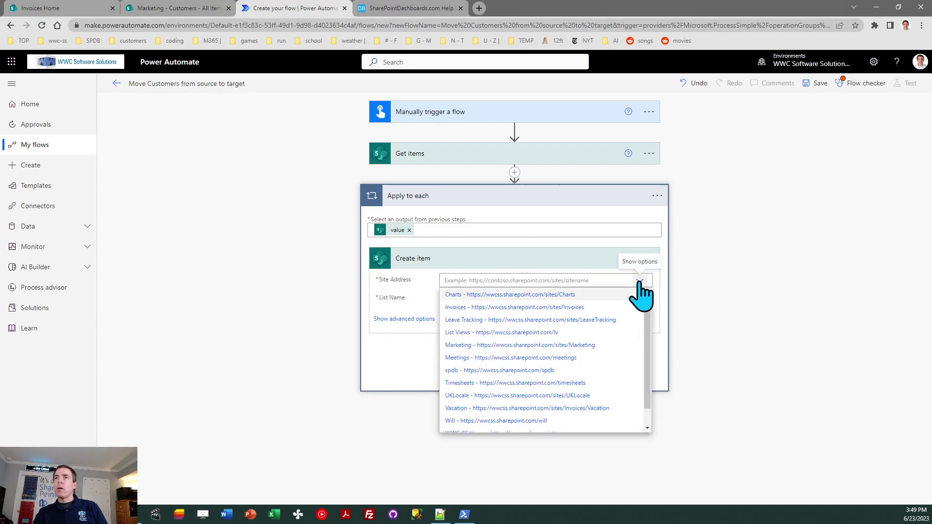
{"action": "left_click", "coordinate": [601, 345]}
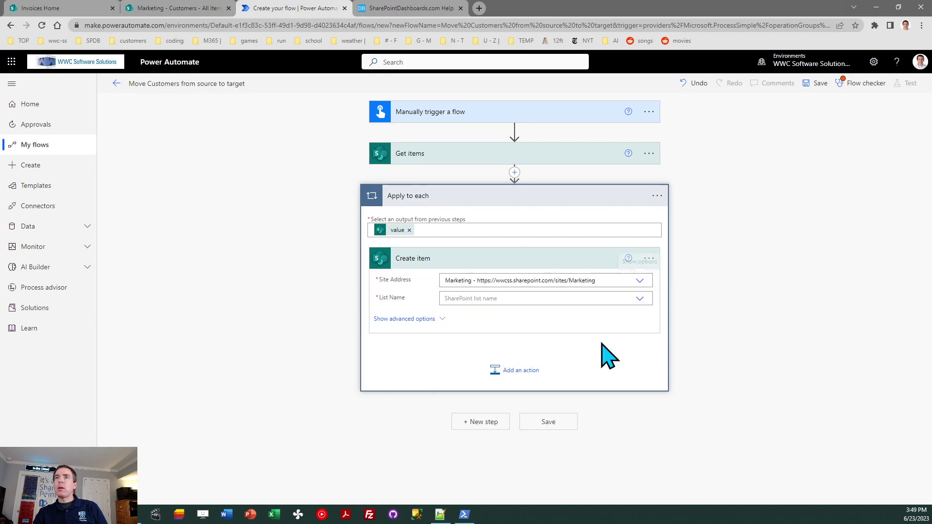
{"action": "left_click", "coordinate": [489, 298]}
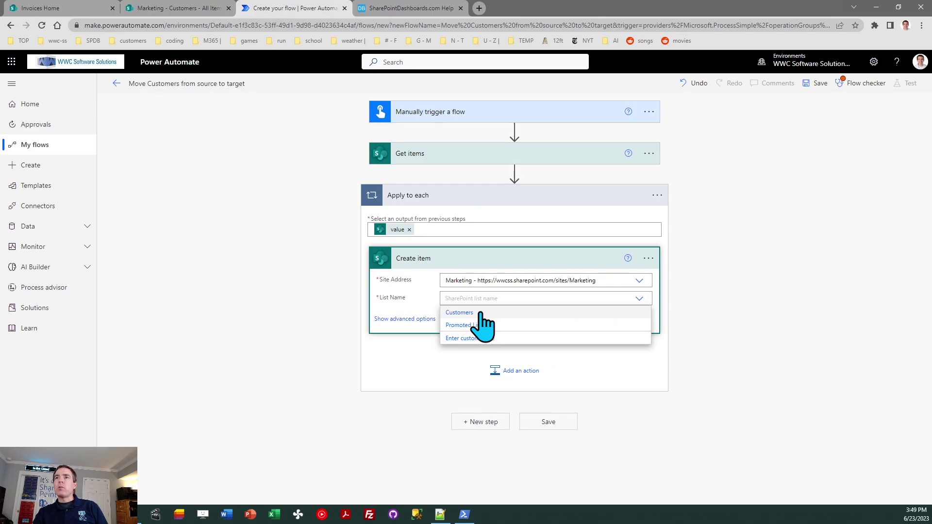
{"action": "left_click", "coordinate": [459, 313]}
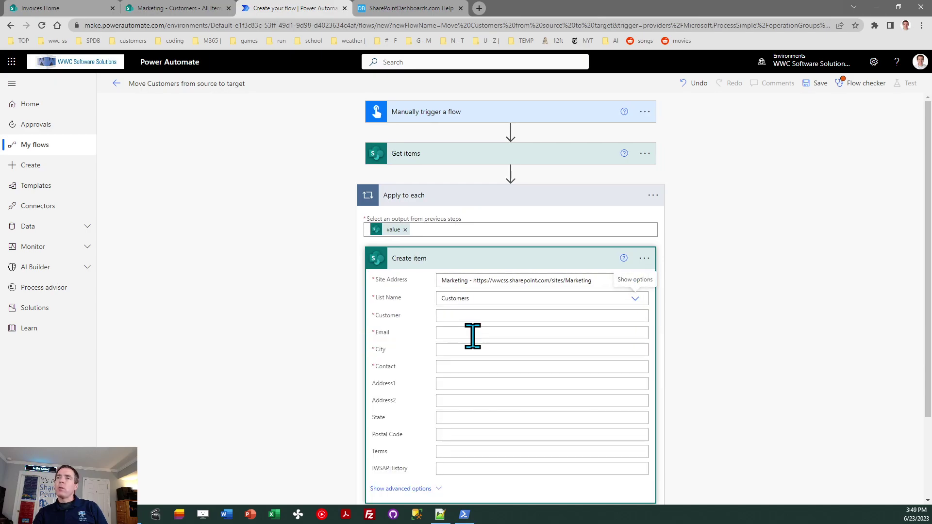
{"action": "left_click_drag", "start_coordinate": [927, 250], "coordinate": [930, 297]}
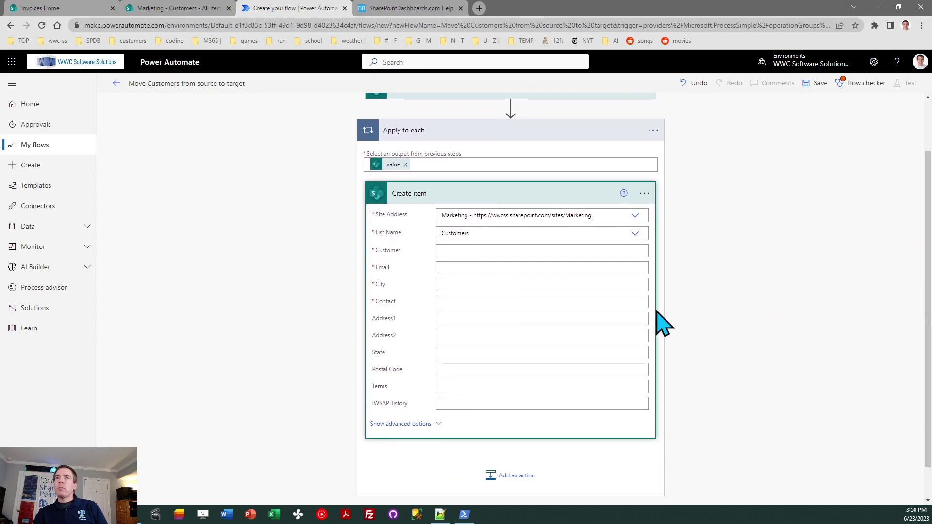
Map Create item's Customer, Email and City fields to the matching Get items values
{"action": "left_click", "coordinate": [460, 251]}
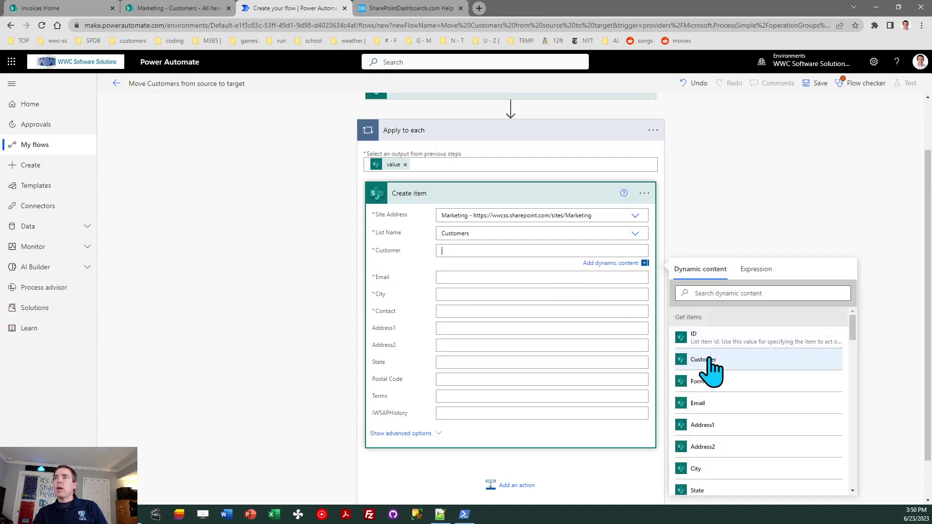
{"action": "mouse_move", "coordinate": [852, 327]}
{"action": "left_mouse_down"}
{"action": "mouse_move", "coordinate": [869, 468]}
{"action": "mouse_move", "coordinate": [858, 493]}
{"action": "mouse_move", "coordinate": [856, 340]}
{"action": "left_mouse_up"}
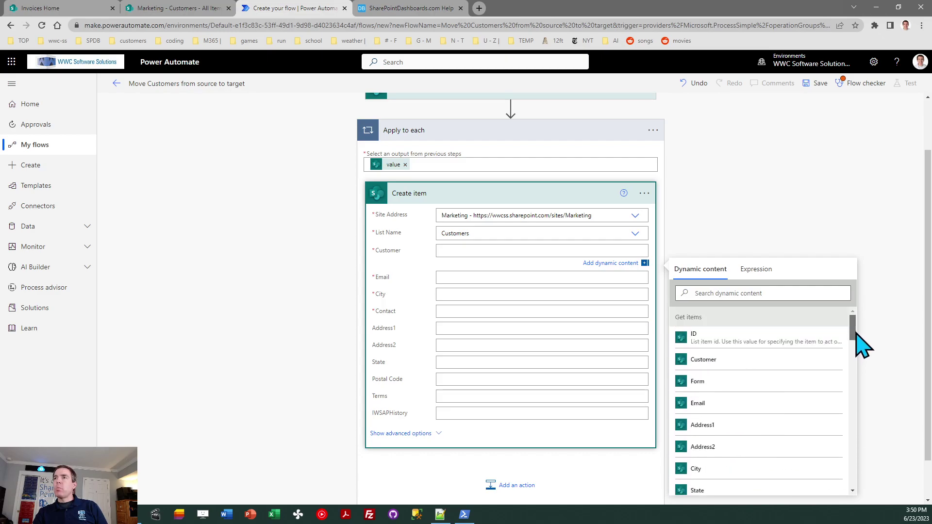
{"action": "left_click", "coordinate": [708, 364]}
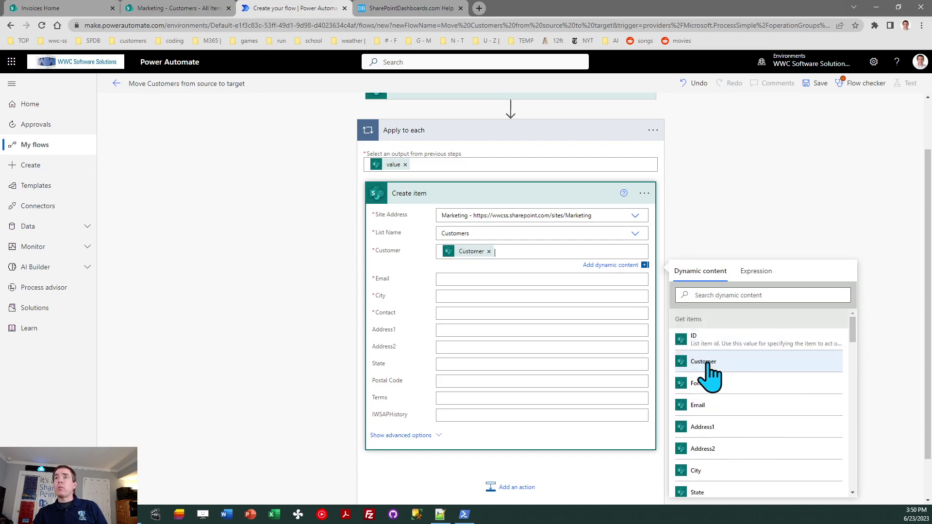
{"action": "left_click", "coordinate": [463, 281]}
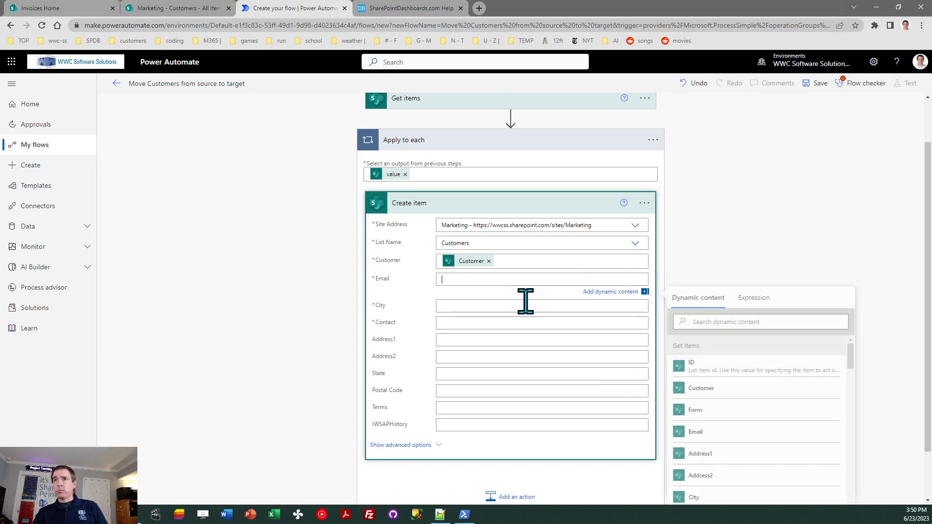
{"action": "left_click", "coordinate": [728, 432]}
{"action": "left_click", "coordinate": [466, 306]}
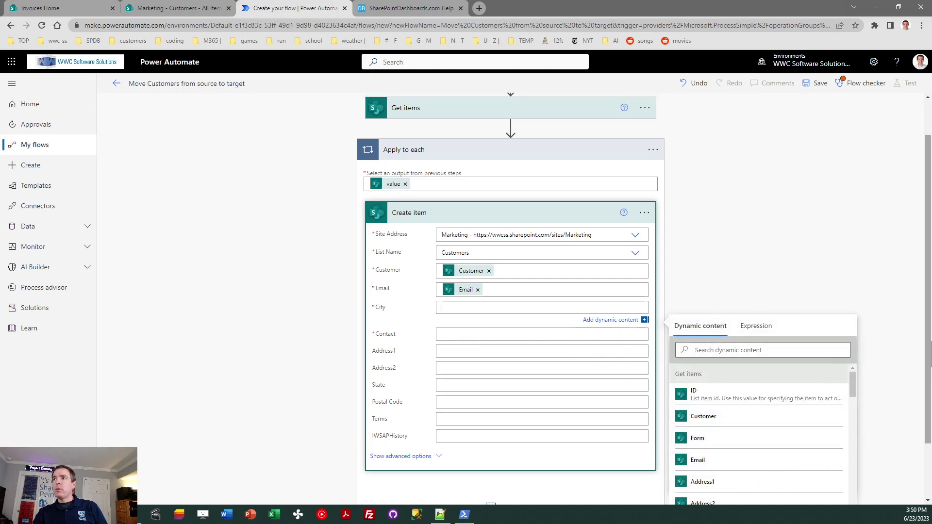
{"action": "scroll", "coordinate": [533, 301], "scroll_direction": "down", "scroll_amount": 2}
{"action": "left_click", "coordinate": [757, 466]}
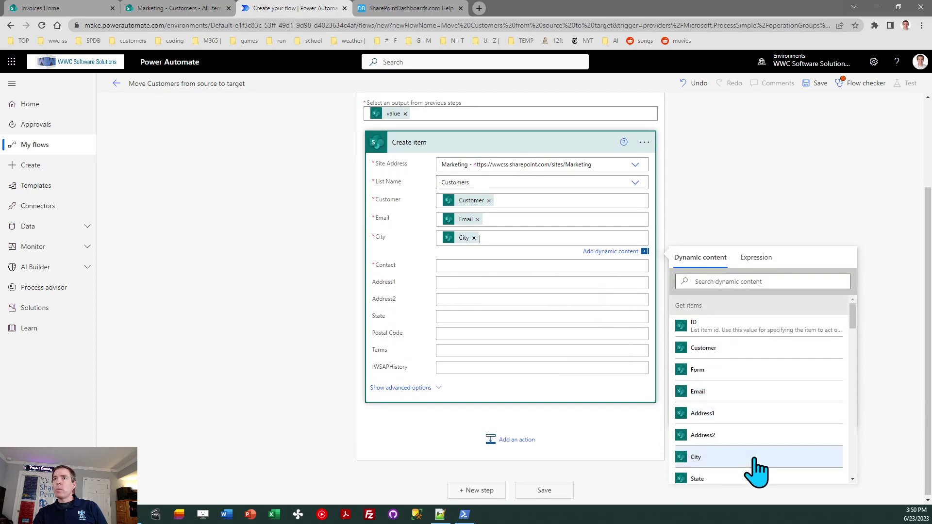
Map the Contact, Address1 and Address2 fields to their Get items values
{"action": "left_click", "coordinate": [473, 265]}
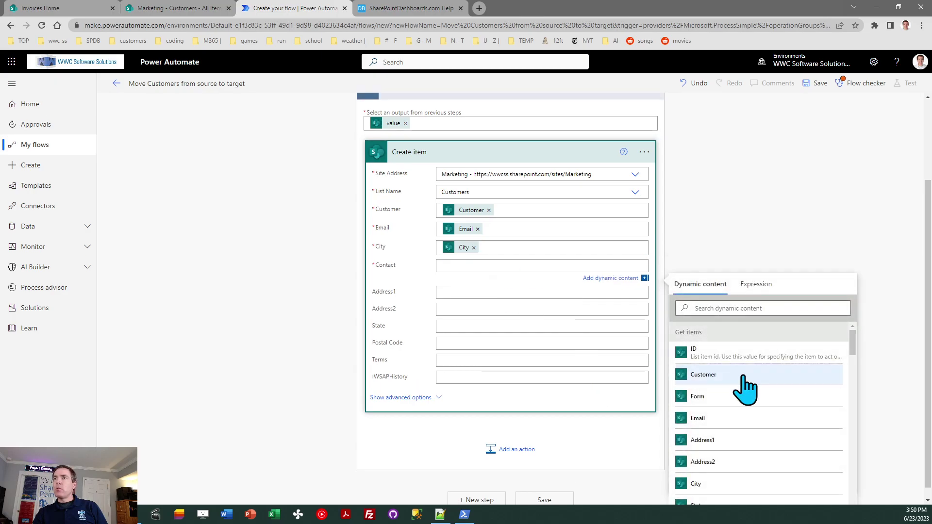
{"action": "left_click_drag", "start_coordinate": [852, 337], "coordinate": [854, 351]}
{"action": "left_click", "coordinate": [747, 484]}
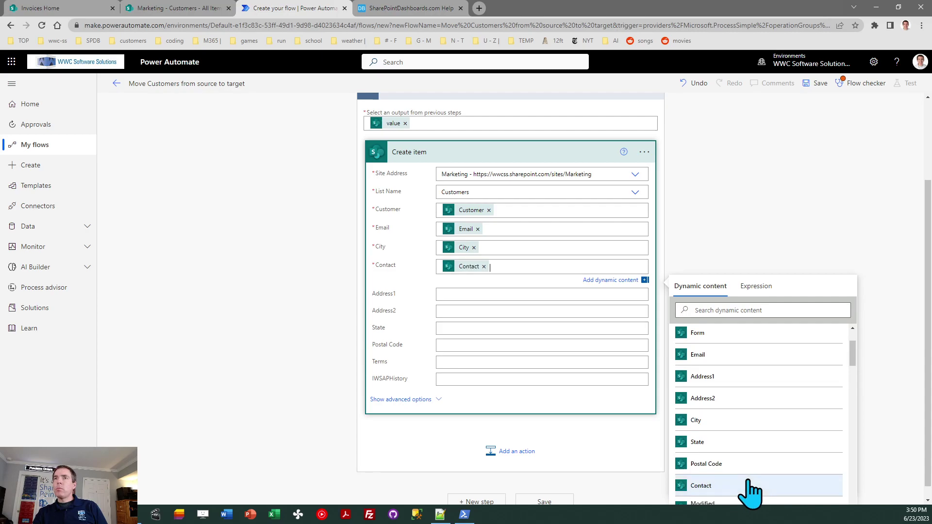
{"action": "left_click", "coordinate": [538, 294]}
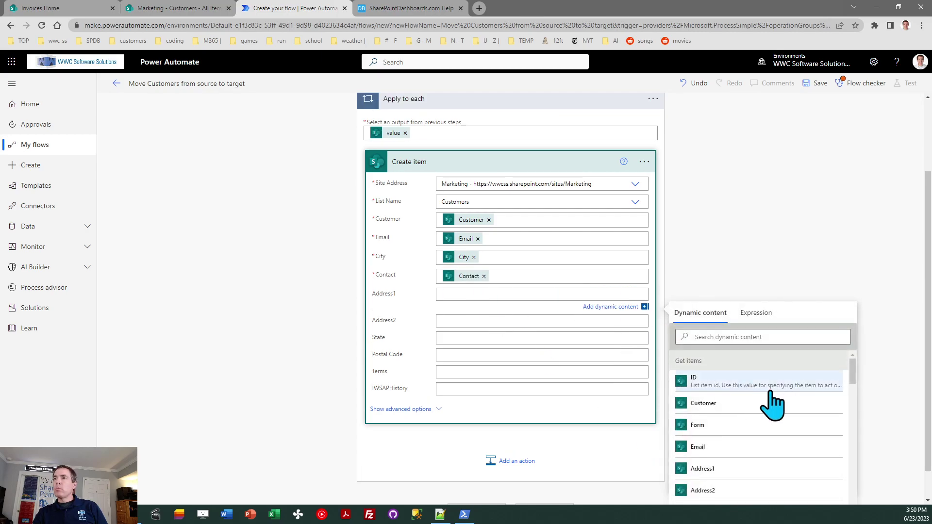
{"action": "left_click", "coordinate": [761, 469]}
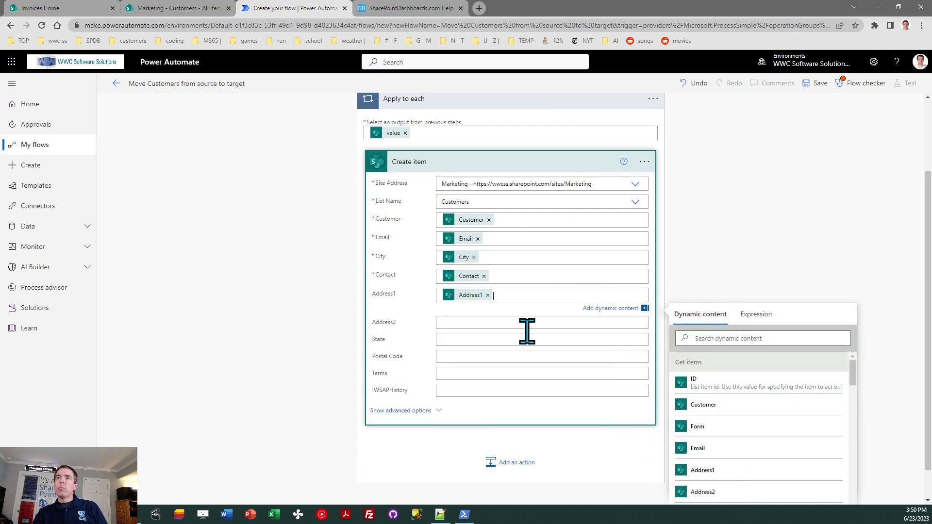
{"action": "left_click", "coordinate": [491, 322]}
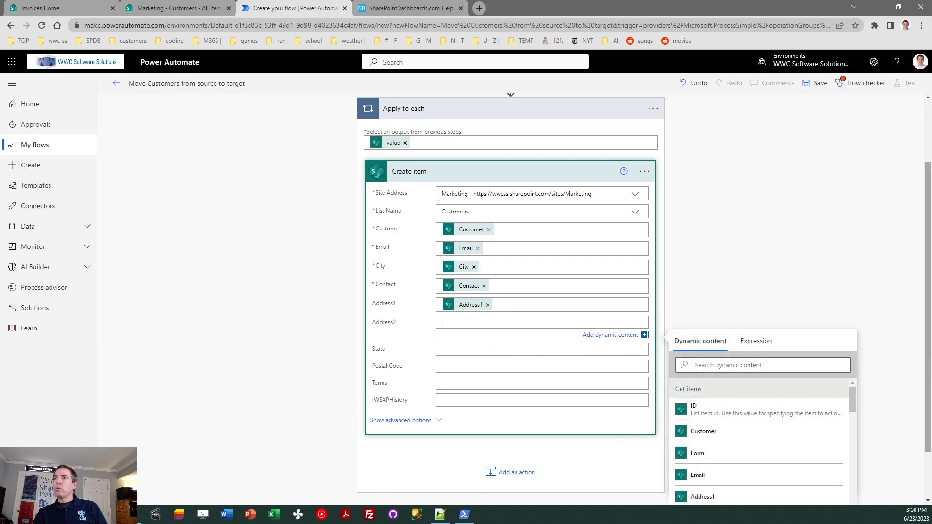
{"action": "scroll", "coordinate": [928, 362], "scroll_direction": "down", "scroll_amount": 1}
{"action": "scroll", "coordinate": [929, 383], "scroll_direction": "down", "scroll_amount": 1}
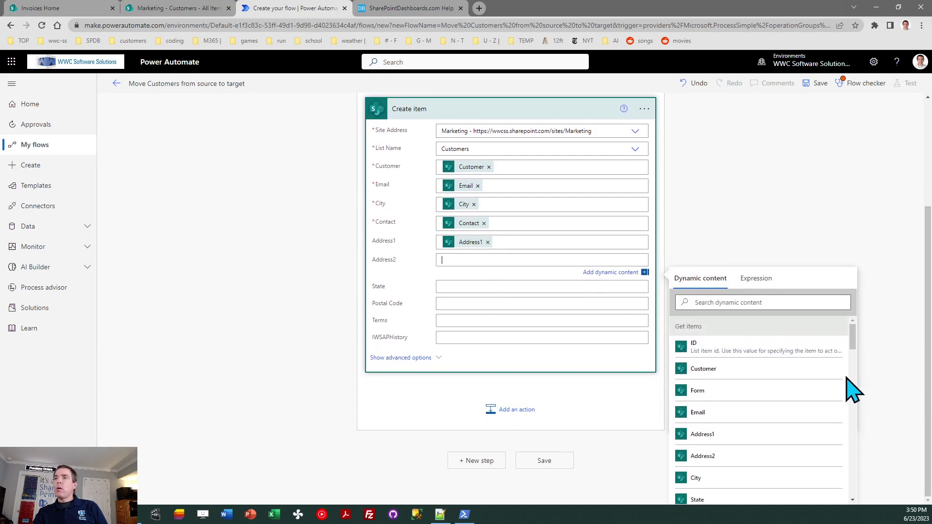
{"action": "left_click", "coordinate": [722, 455]}
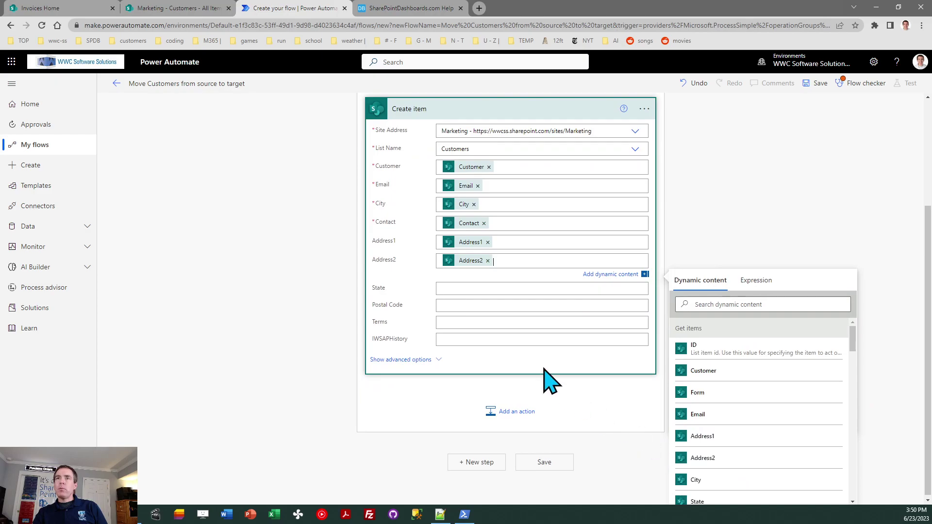
Map State, Postal Code and Terms to their Get items values
{"action": "left_click", "coordinate": [473, 293]}
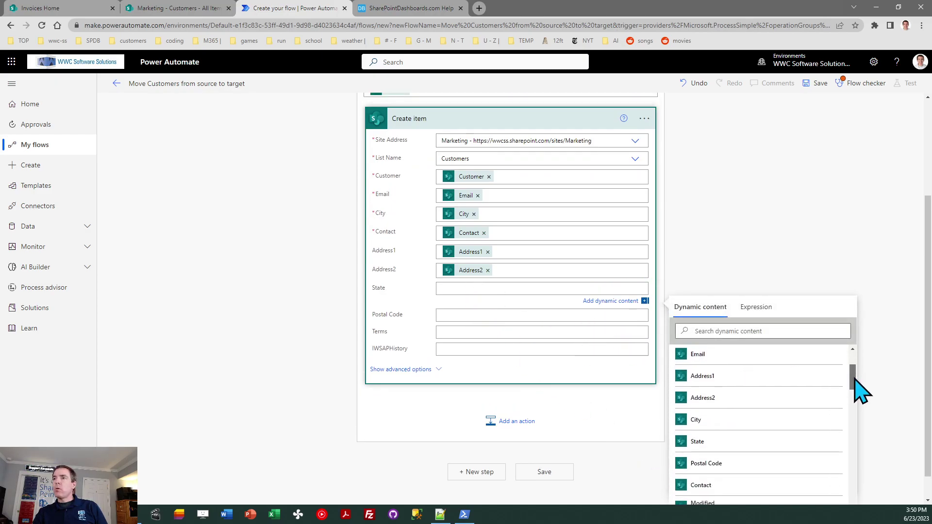
{"action": "scroll", "coordinate": [855, 381], "scroll_direction": "down", "scroll_amount": 1}
{"action": "left_click", "coordinate": [688, 422]}
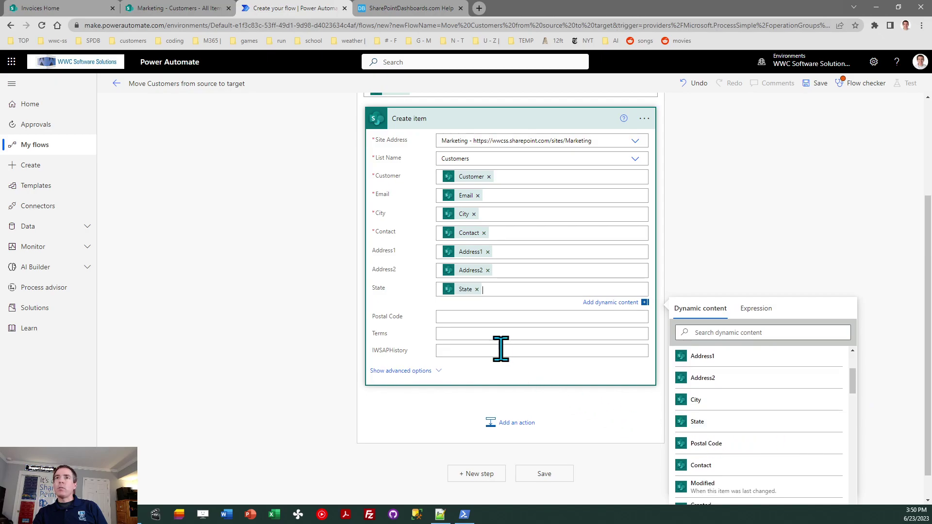
{"action": "left_click", "coordinate": [473, 316]}
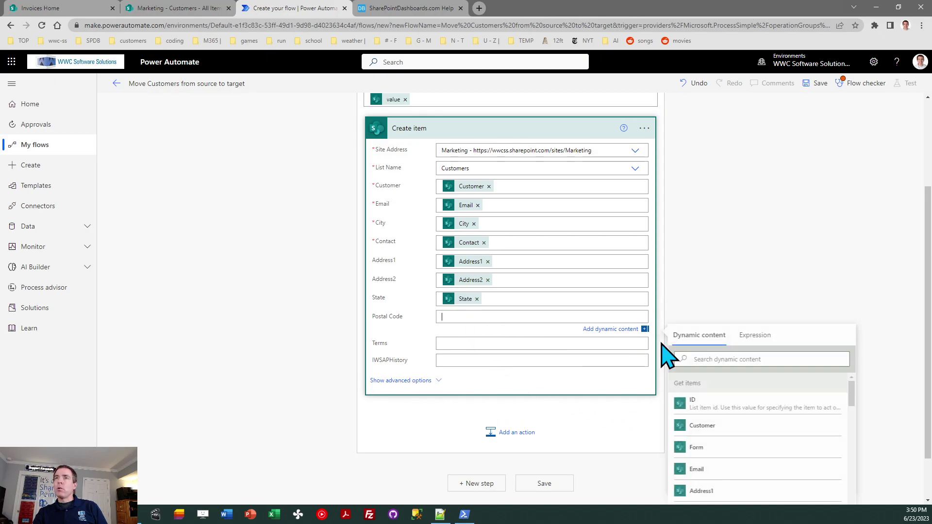
{"action": "left_click", "coordinate": [729, 359]}
{"action": "type", "text": "postal"}
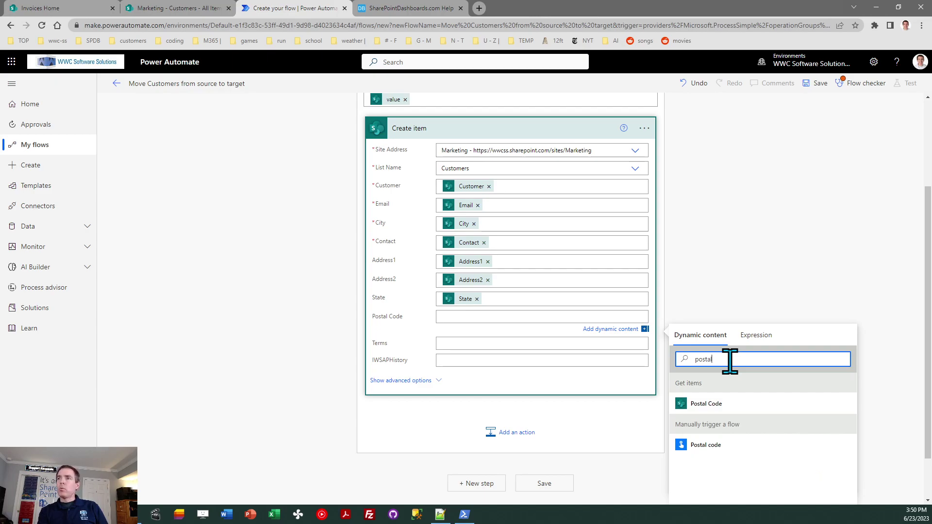
{"action": "left_click", "coordinate": [710, 405]}
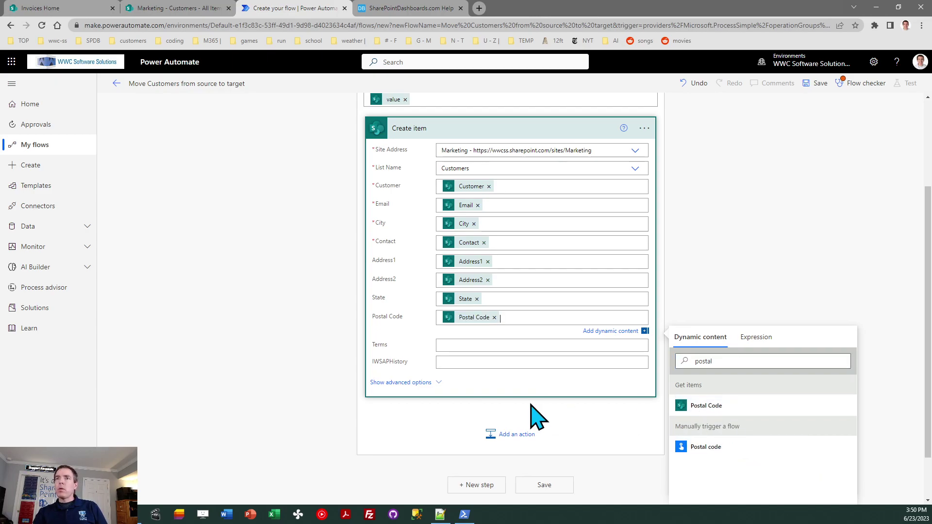
{"action": "left_click", "coordinate": [462, 345]}
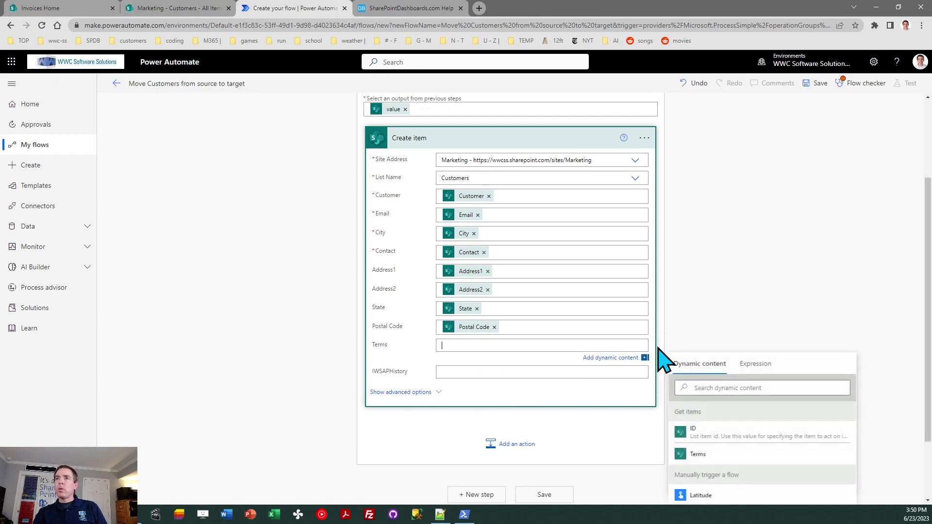
{"action": "left_click", "coordinate": [702, 459]}
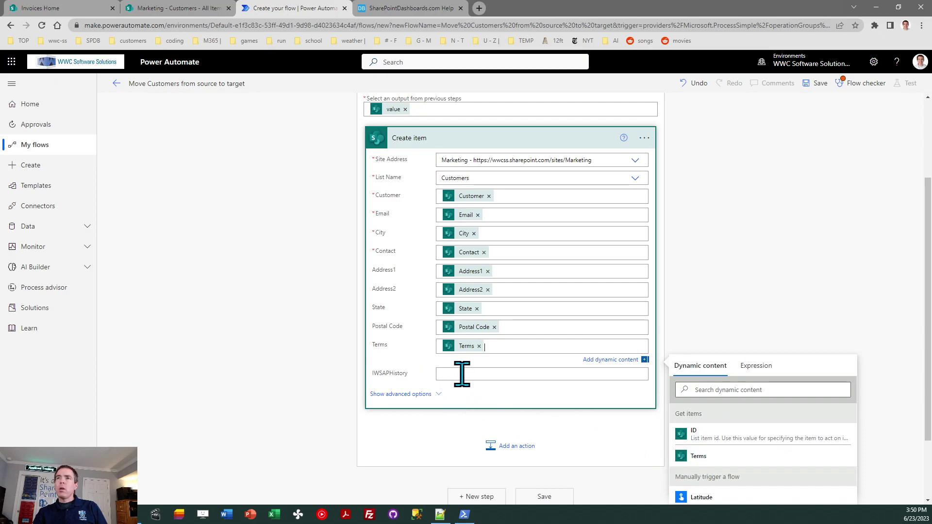
{"action": "left_click", "coordinate": [706, 303]}
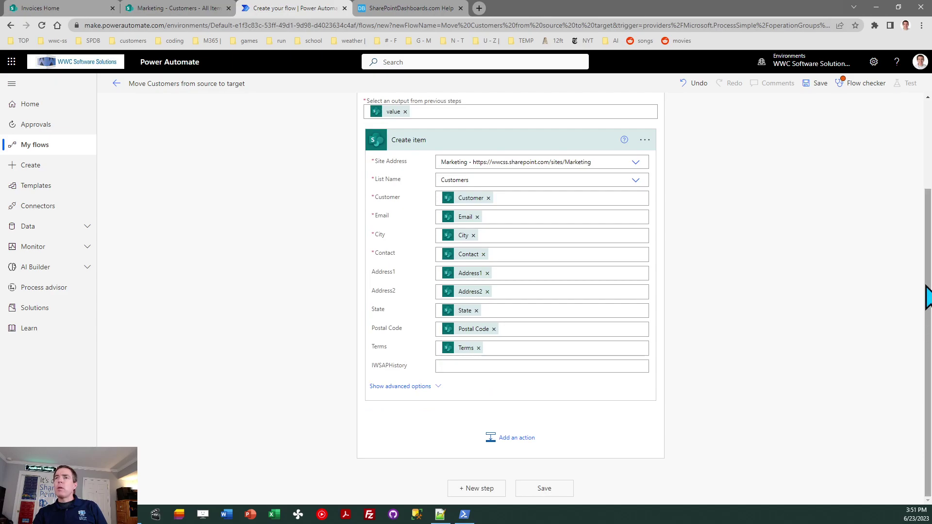
Save the flow, close the Flow checker, and go back to the flow's details page
{"action": "left_click", "coordinate": [545, 488]}
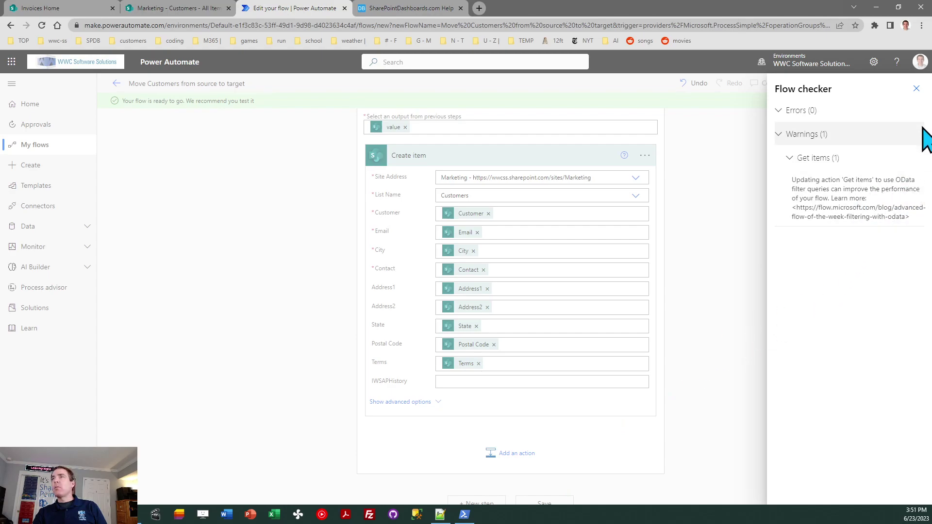
{"action": "left_click", "coordinate": [916, 89]}
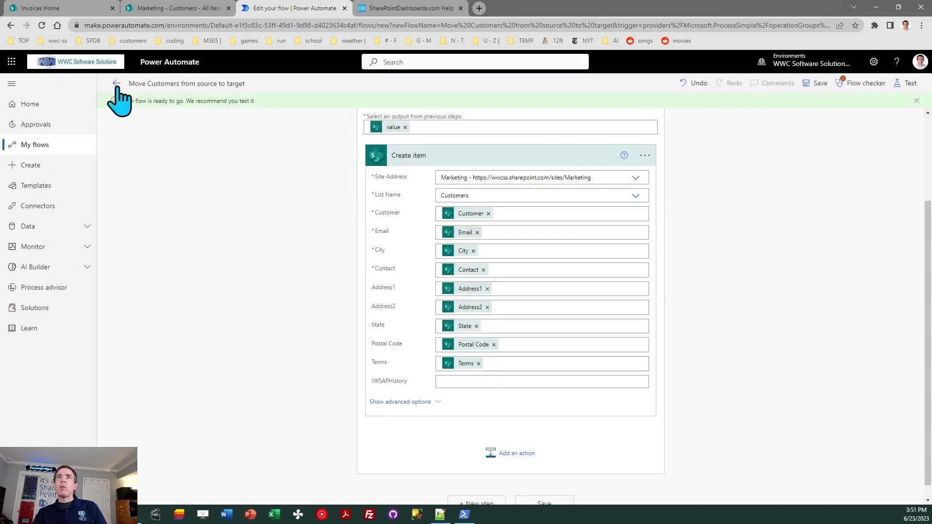
{"action": "left_click", "coordinate": [116, 83]}
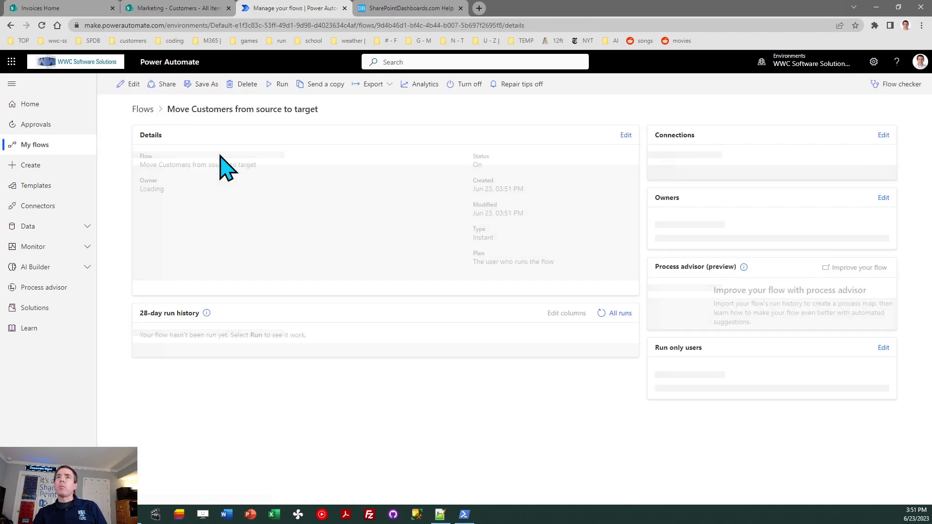
Run the flow manually, then refresh the run history until the run shows Succeeded
{"action": "left_click", "coordinate": [279, 85]}
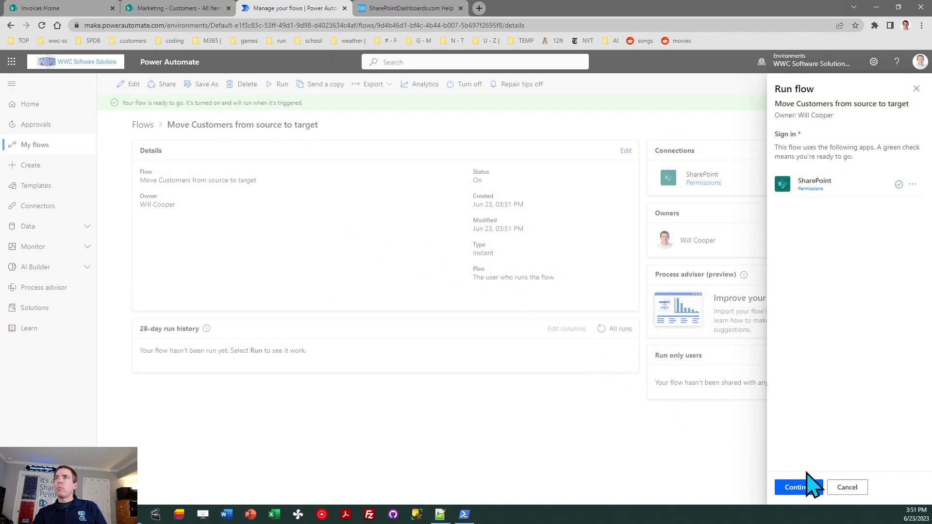
{"action": "left_click", "coordinate": [800, 488]}
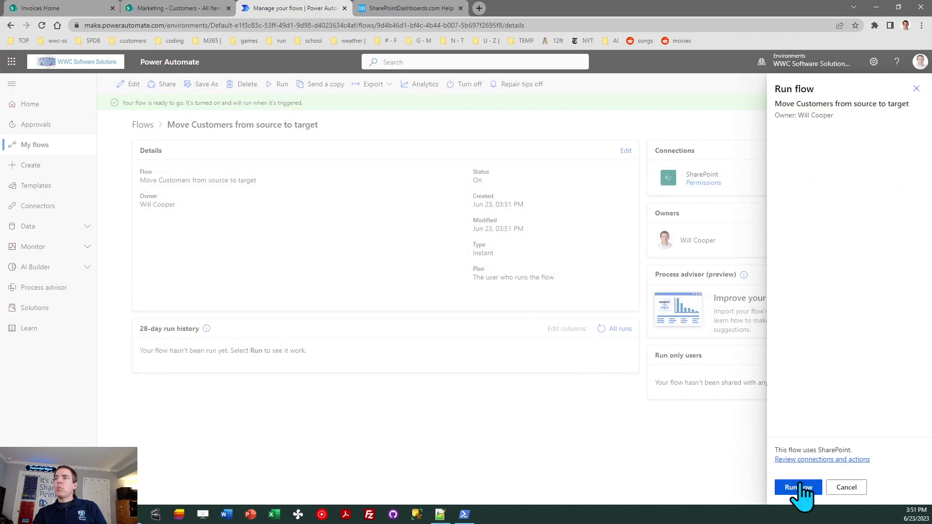
{"action": "left_click", "coordinate": [800, 485]}
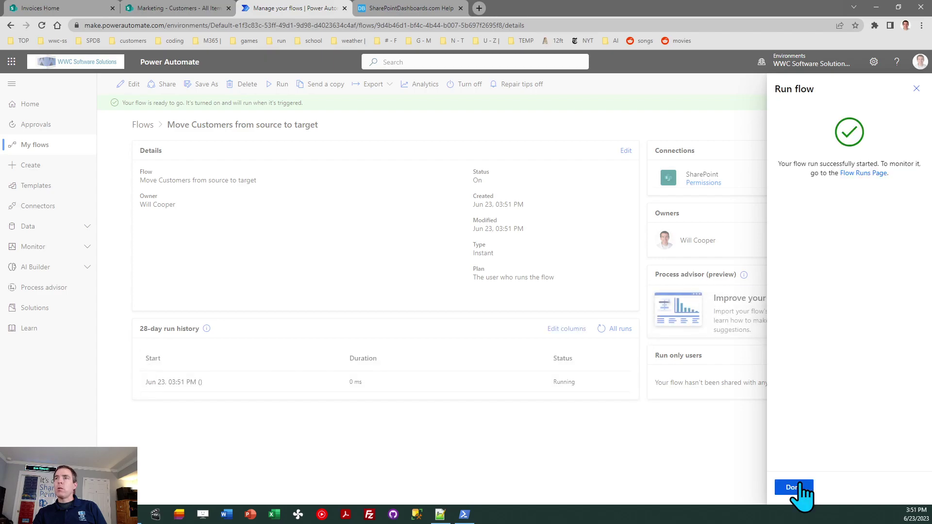
{"action": "left_click", "coordinate": [800, 487]}
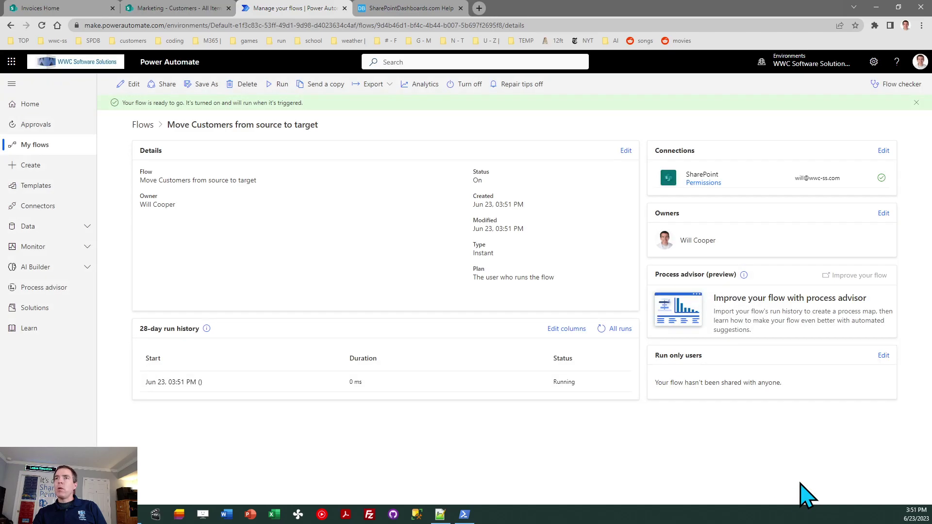
{"action": "left_click", "coordinate": [600, 329]}
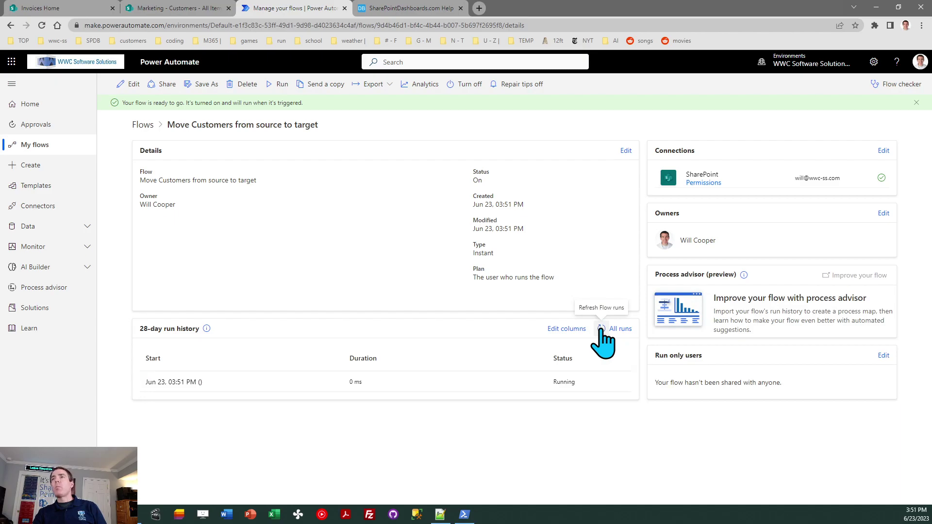
{"action": "left_click", "coordinate": [601, 328]}
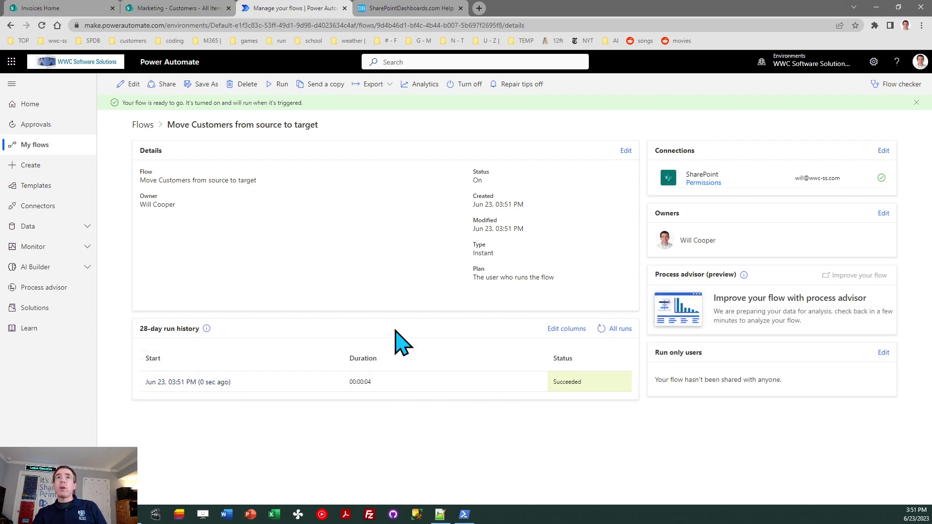
View the Invoices Customers list, then reload the Marketing Customers list to see the copied customers
{"action": "left_click", "coordinate": [82, 8]}
{"action": "left_click", "coordinate": [57, 235]}
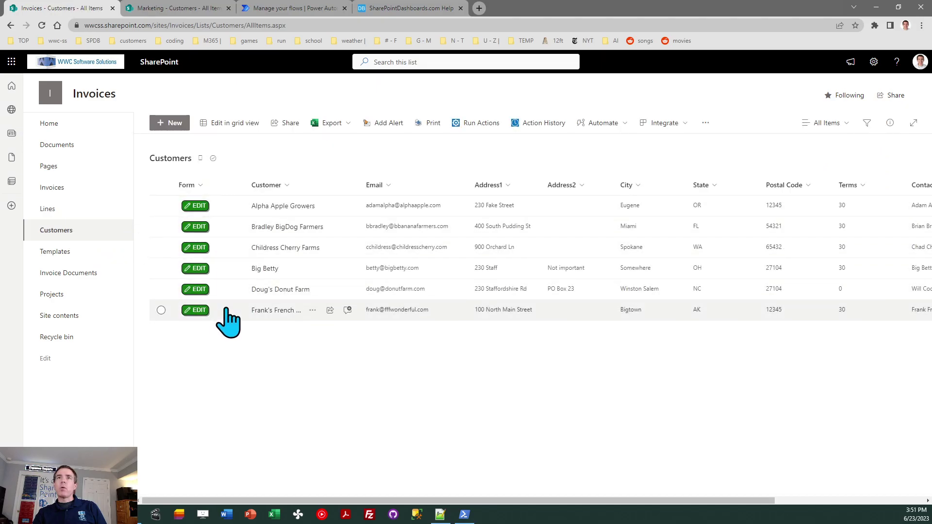
{"action": "left_click", "coordinate": [176, 8]}
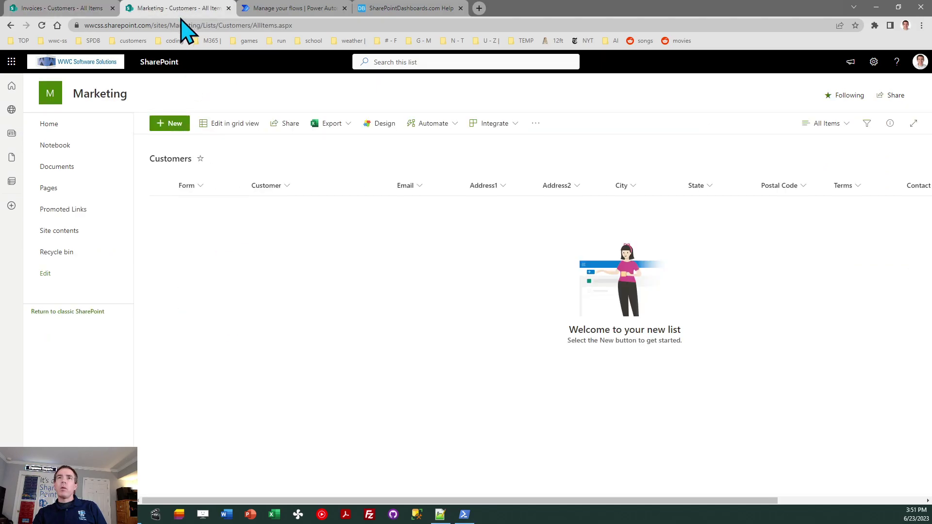
{"action": "left_click", "coordinate": [42, 25]}
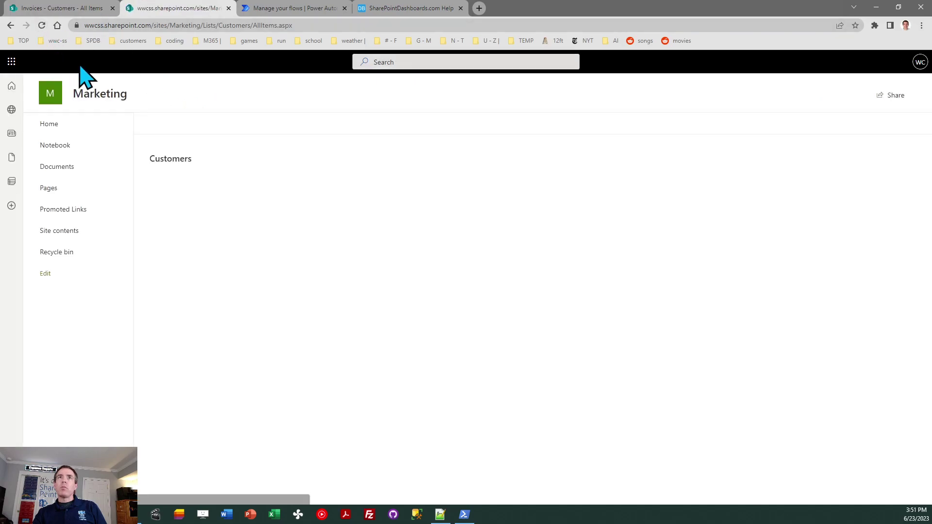